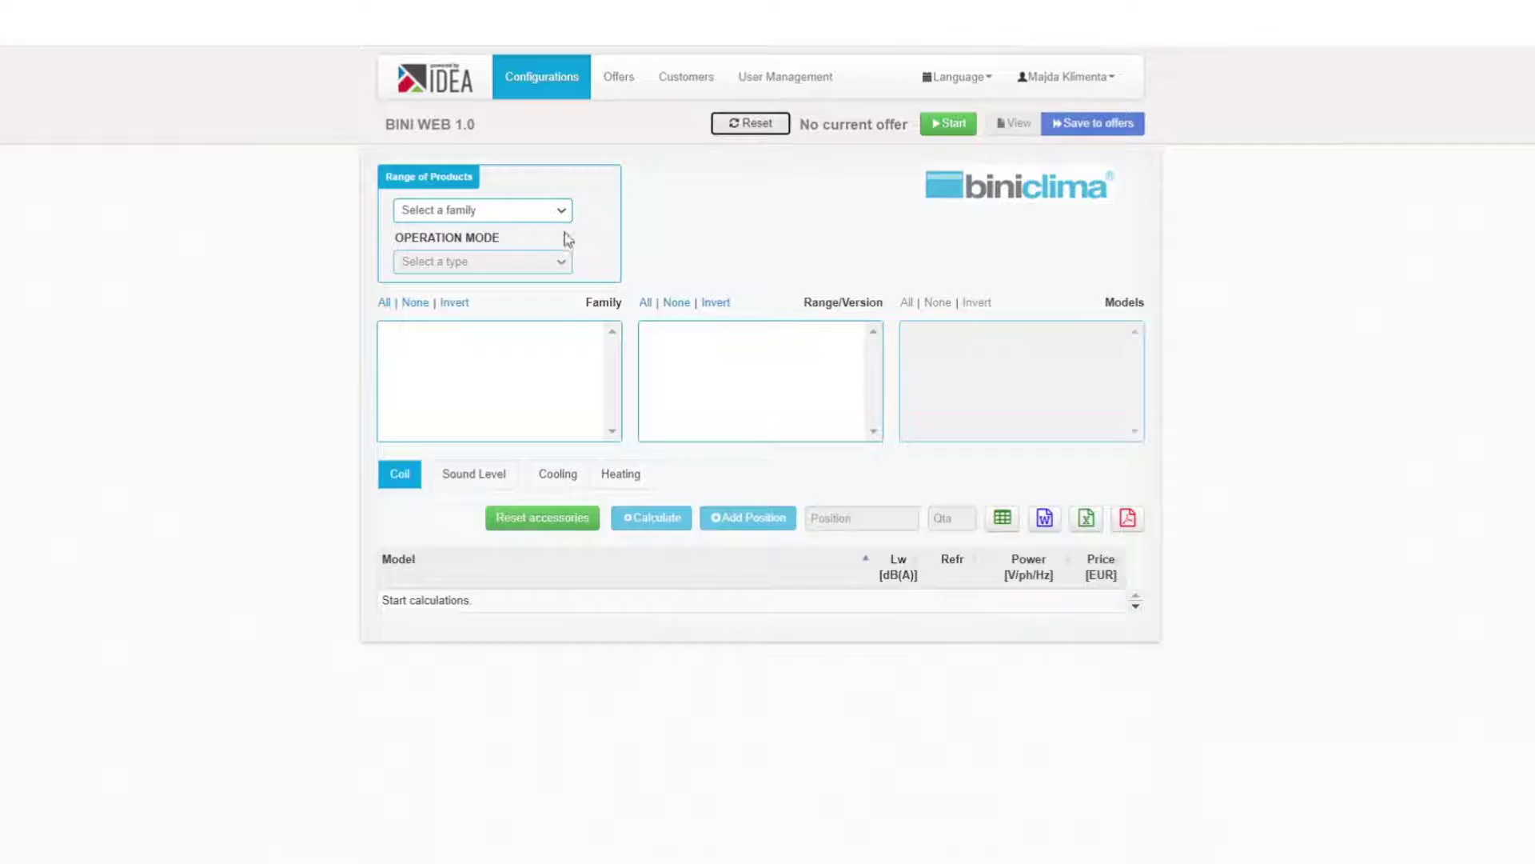
Step: Select the FANCOILS range with Cooling + Heating 2-pipe operation and the AC ducted unit family
click(531, 213)
click(524, 240)
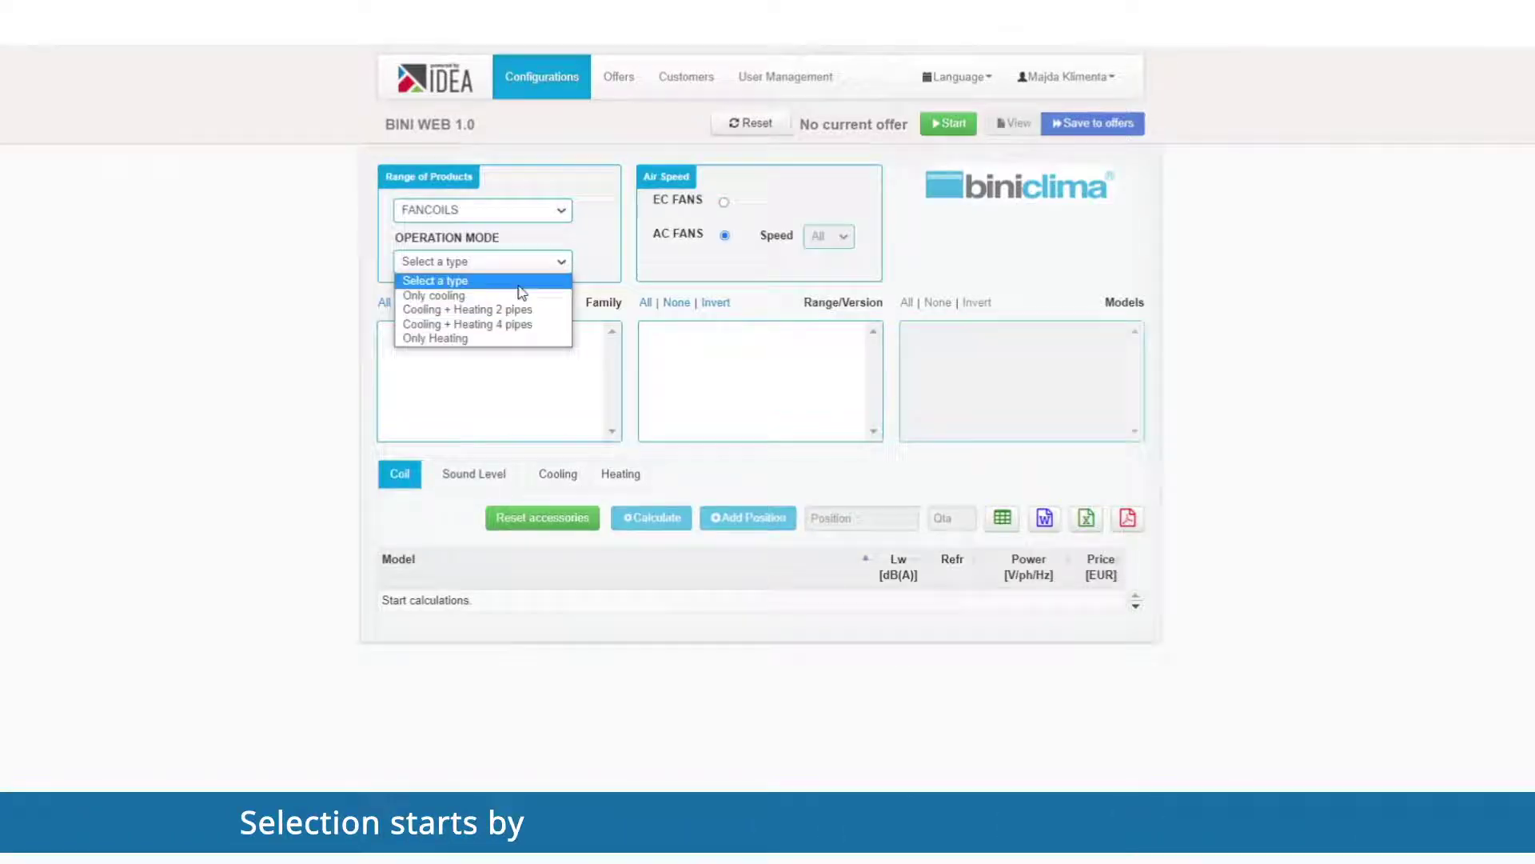
click(520, 312)
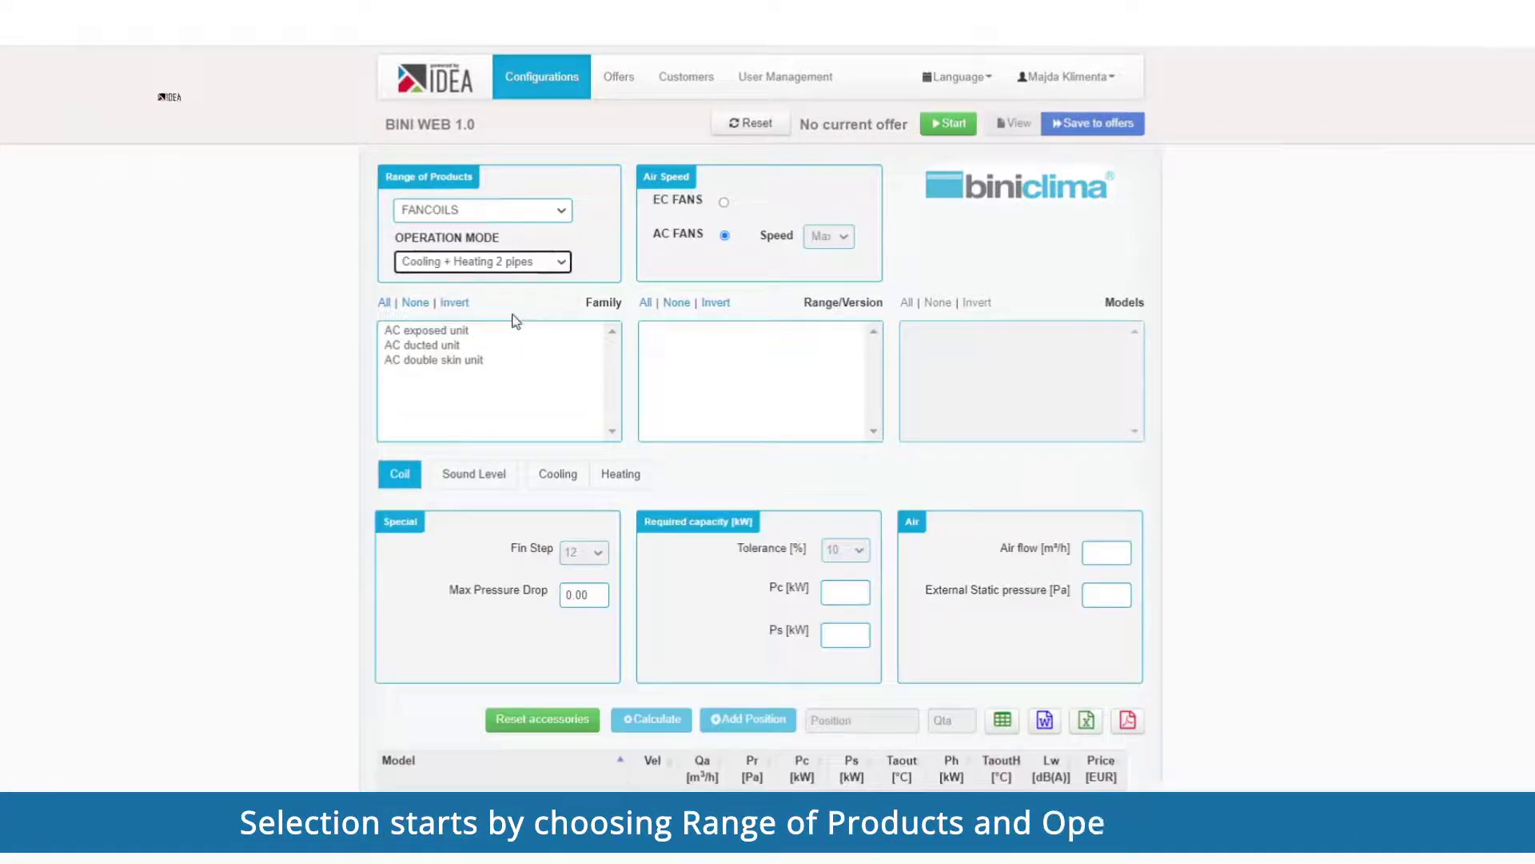
click(478, 348)
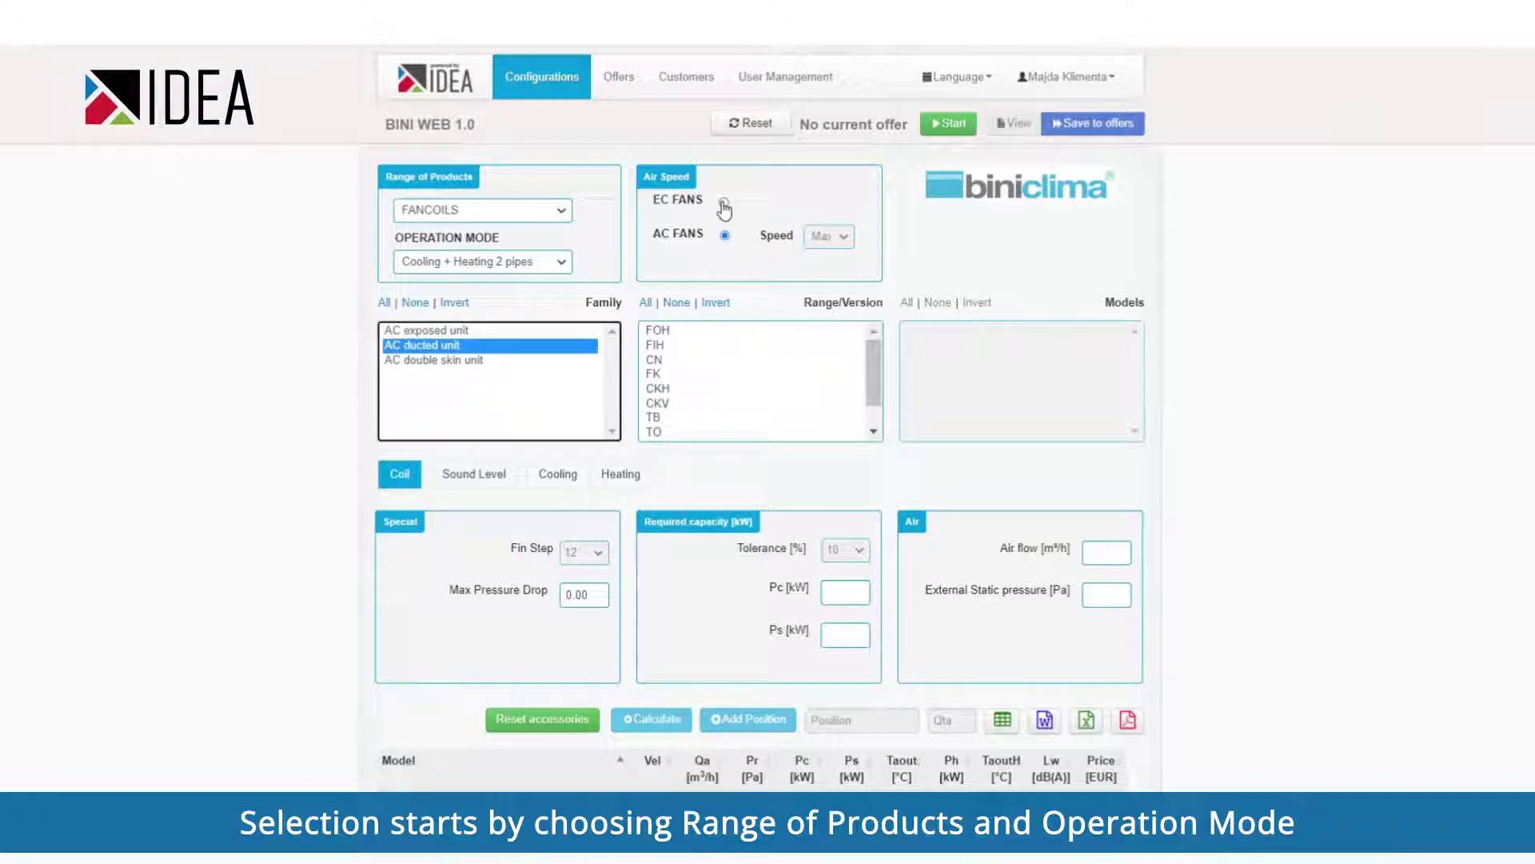
Step: Try the EC exposed unit family, then return to the AC ducted unit family
click(723, 202)
click(483, 335)
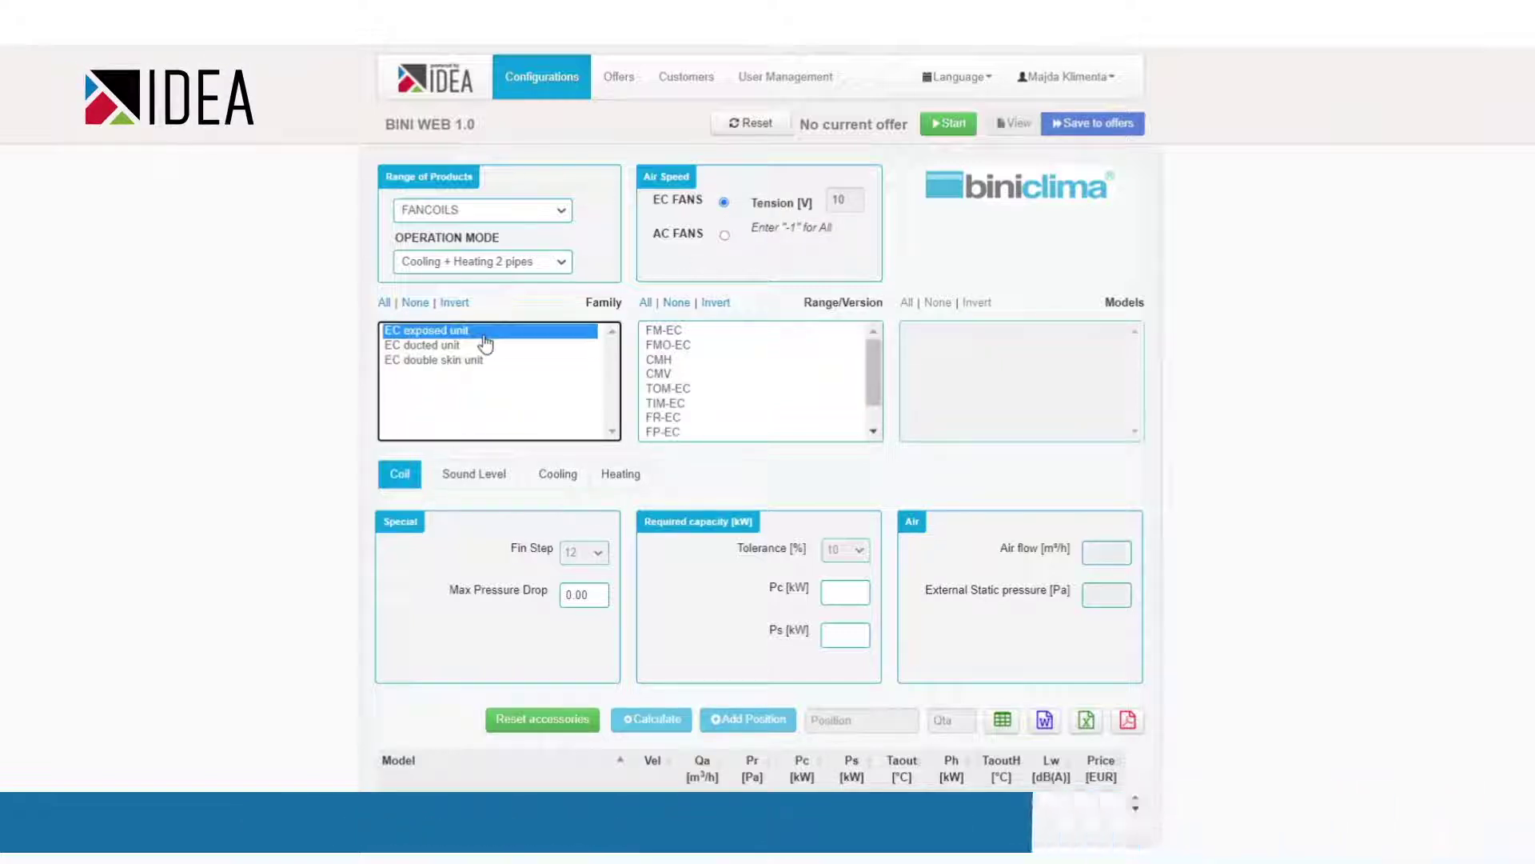
click(724, 235)
click(480, 345)
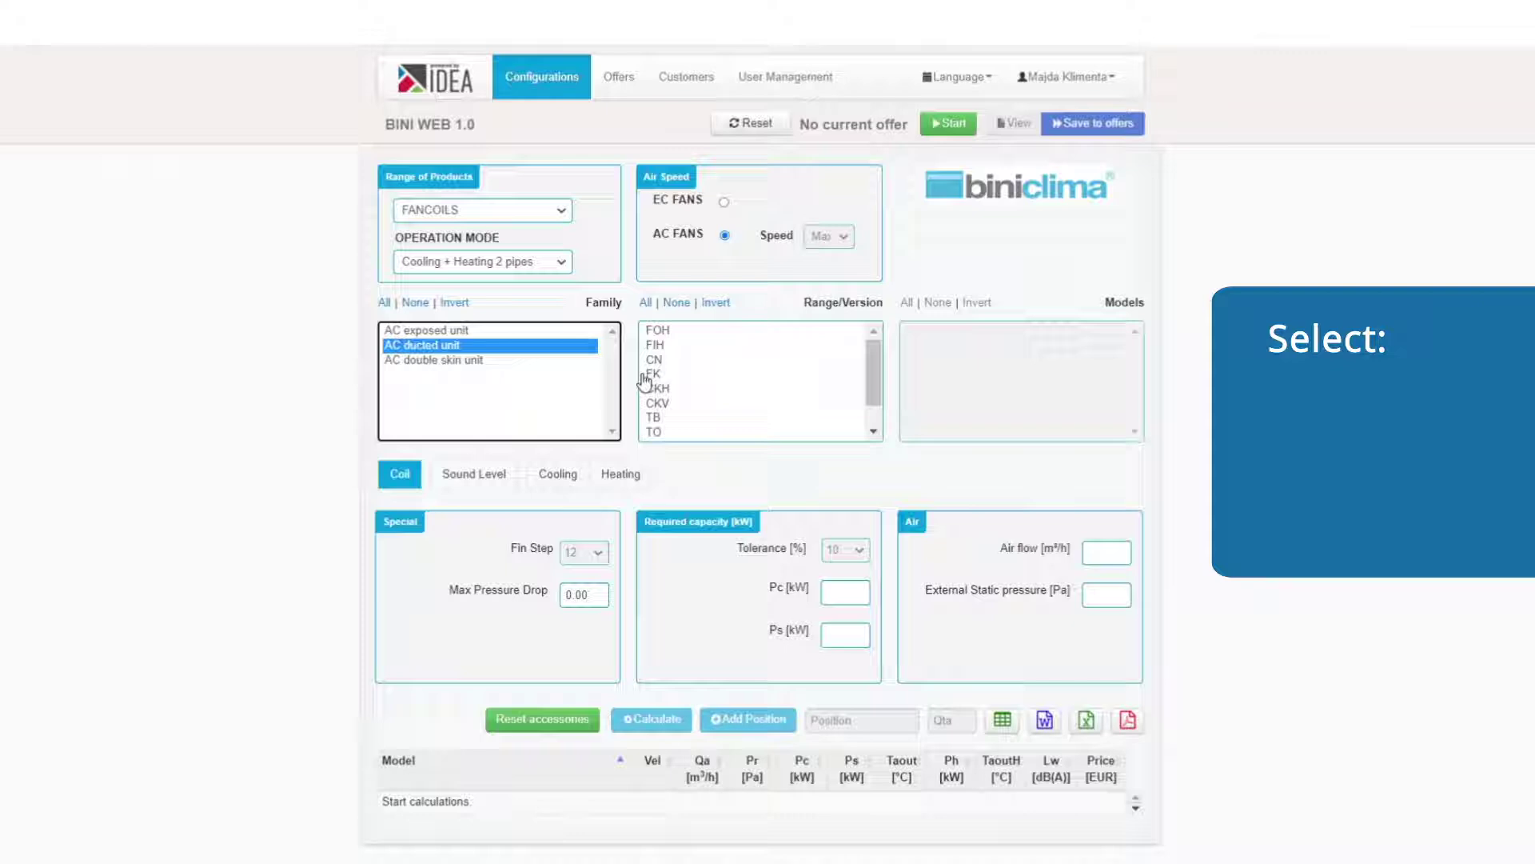
Step: Choose the FK range, model FK 700 at all speeds, and calculate its performance
click(653, 373)
click(948, 347)
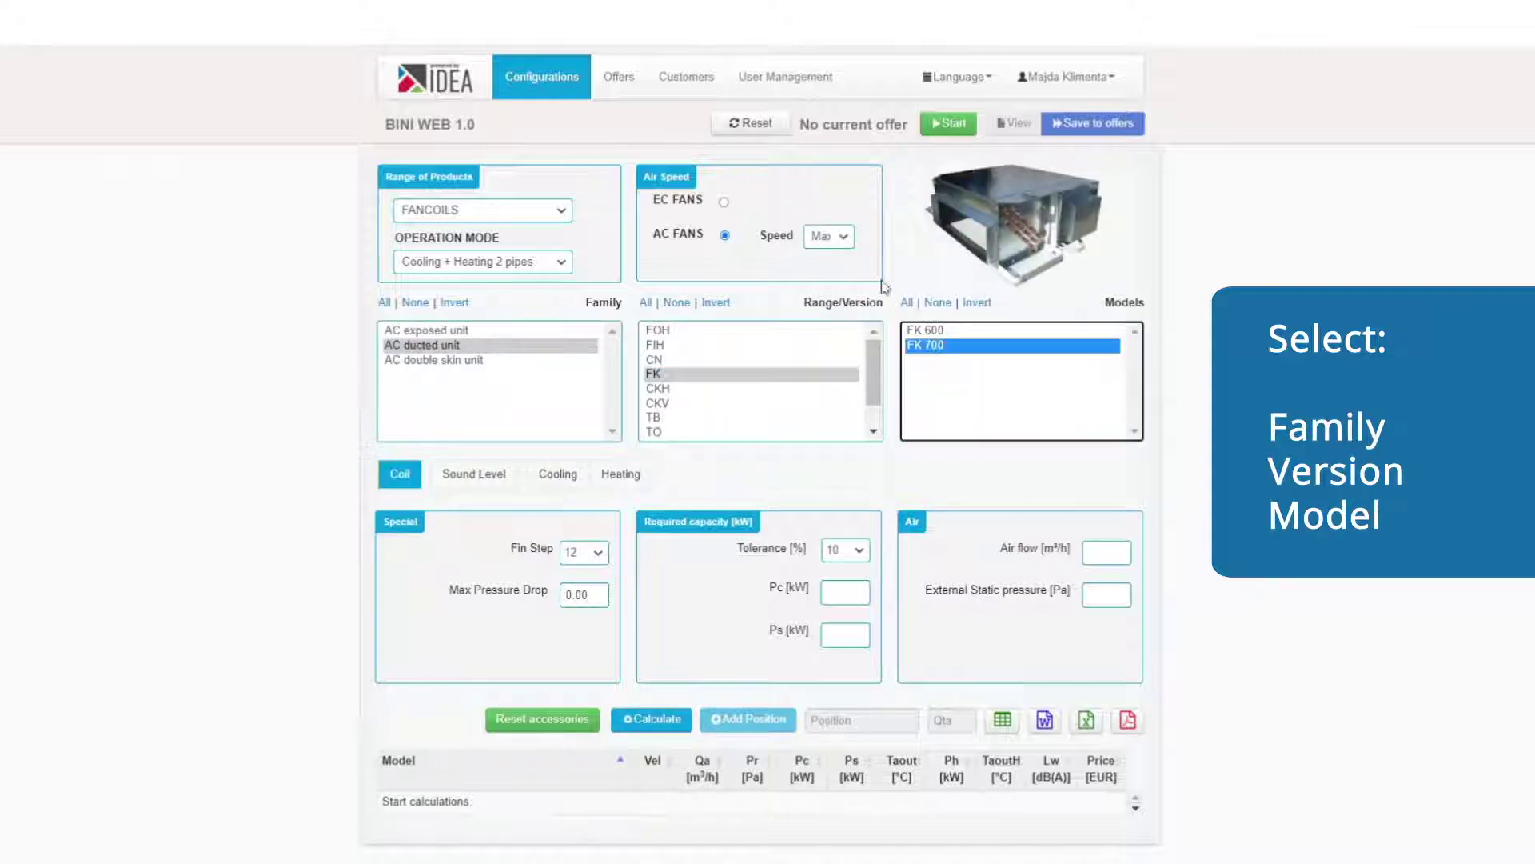
click(850, 242)
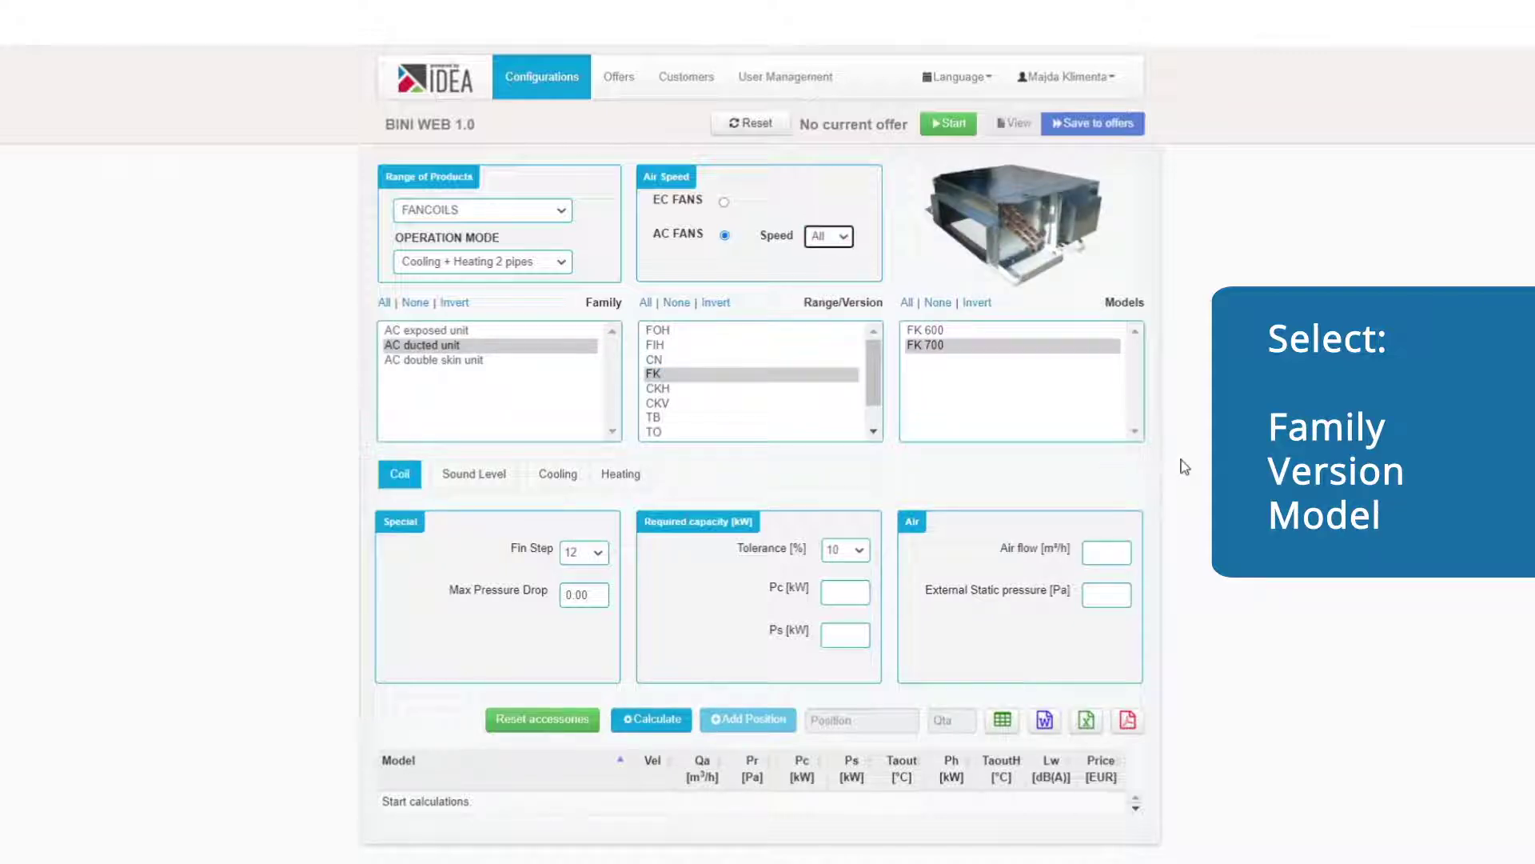
click(658, 719)
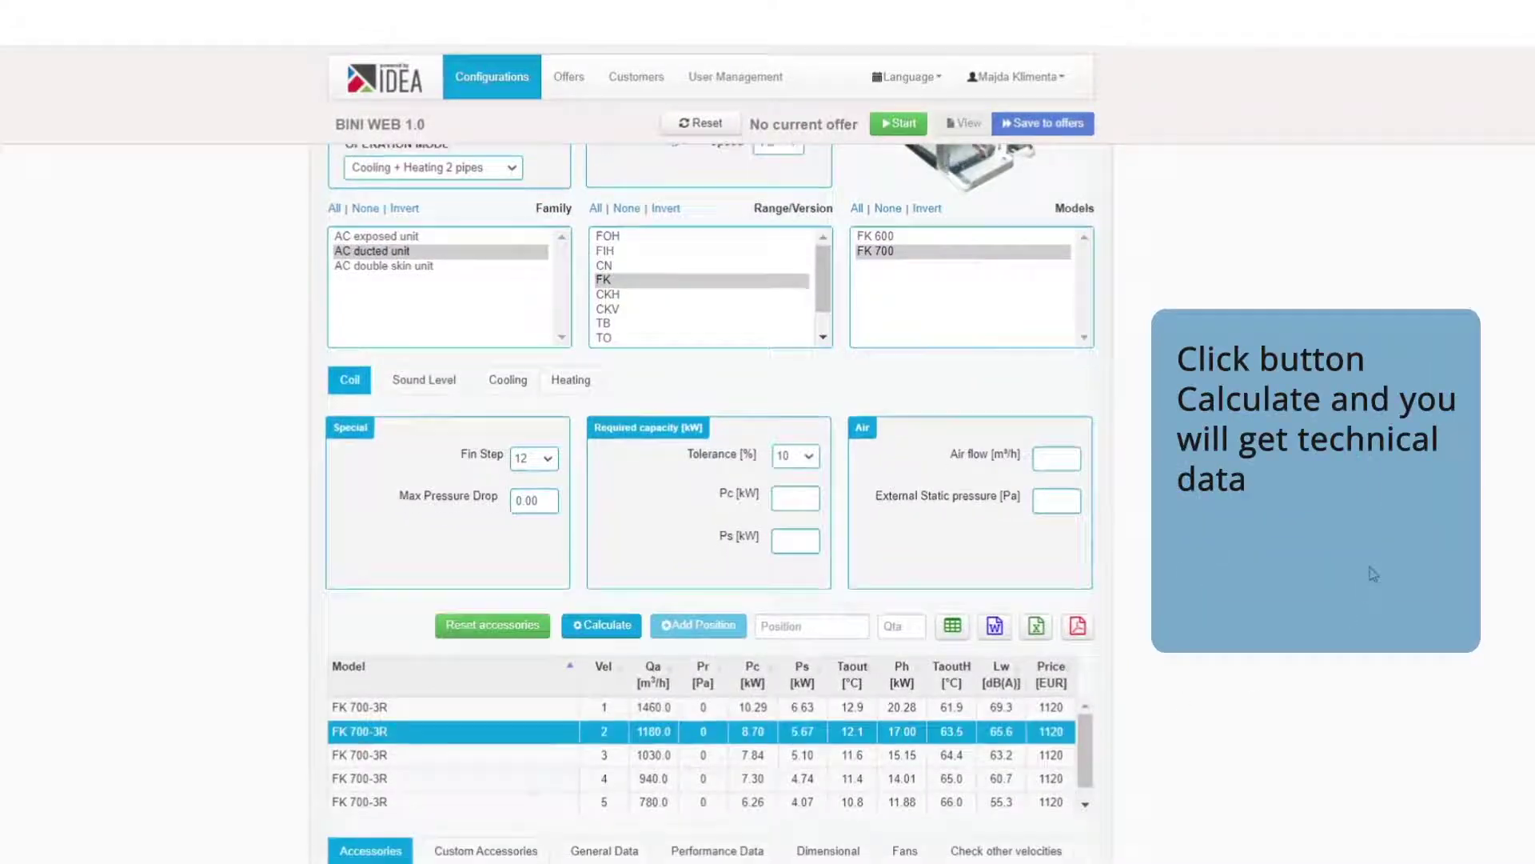
scroll(1373, 575, down, 4)
scroll(657, 537, down, 5)
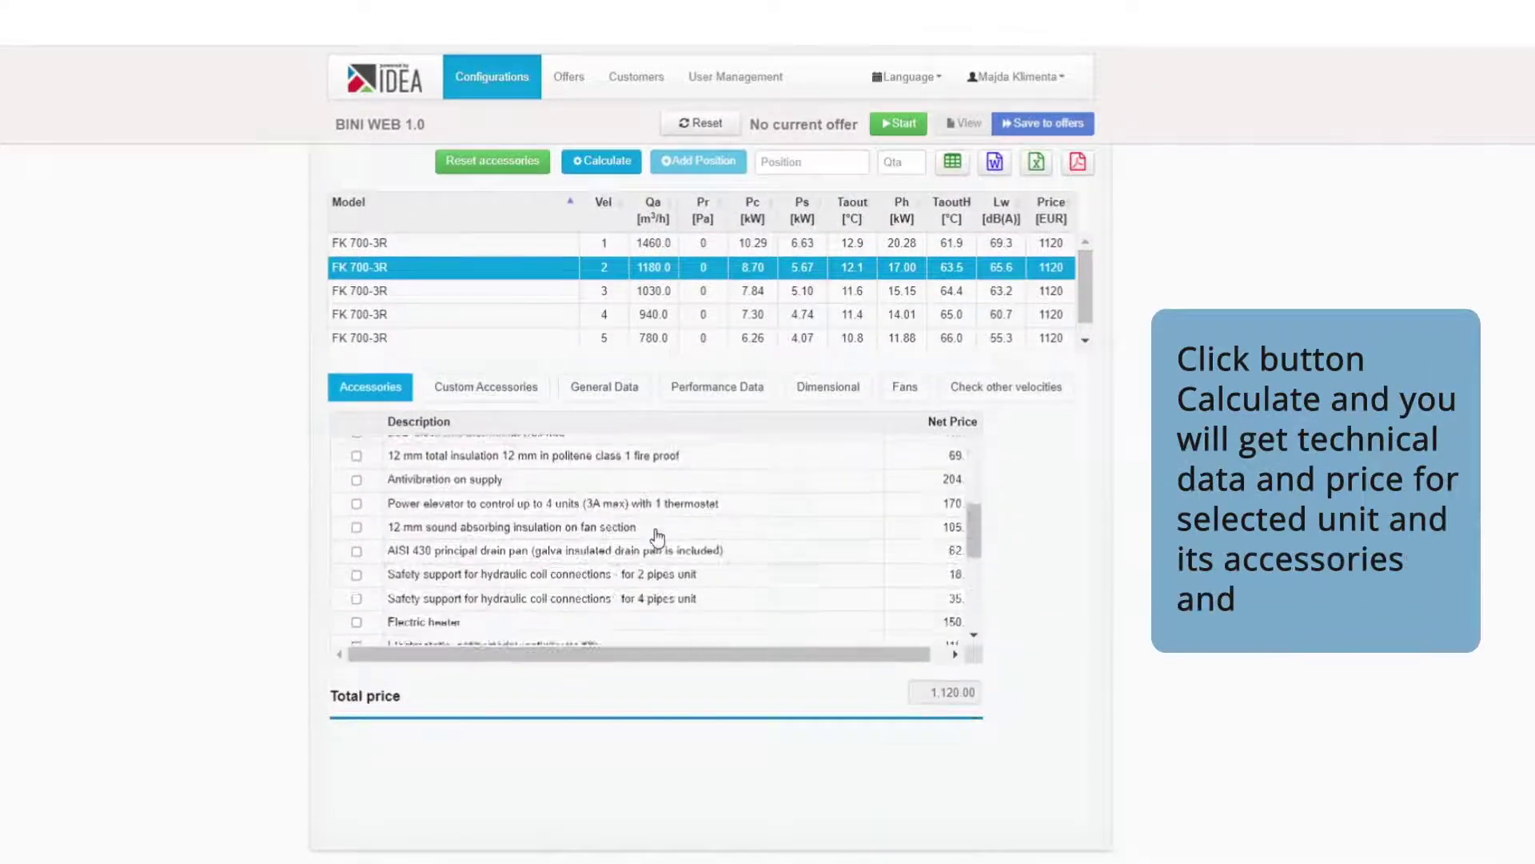
scroll(657, 537, down, 2)
scroll(657, 536, down, 3)
scroll(657, 537, down, 4)
scroll(658, 536, up, 2)
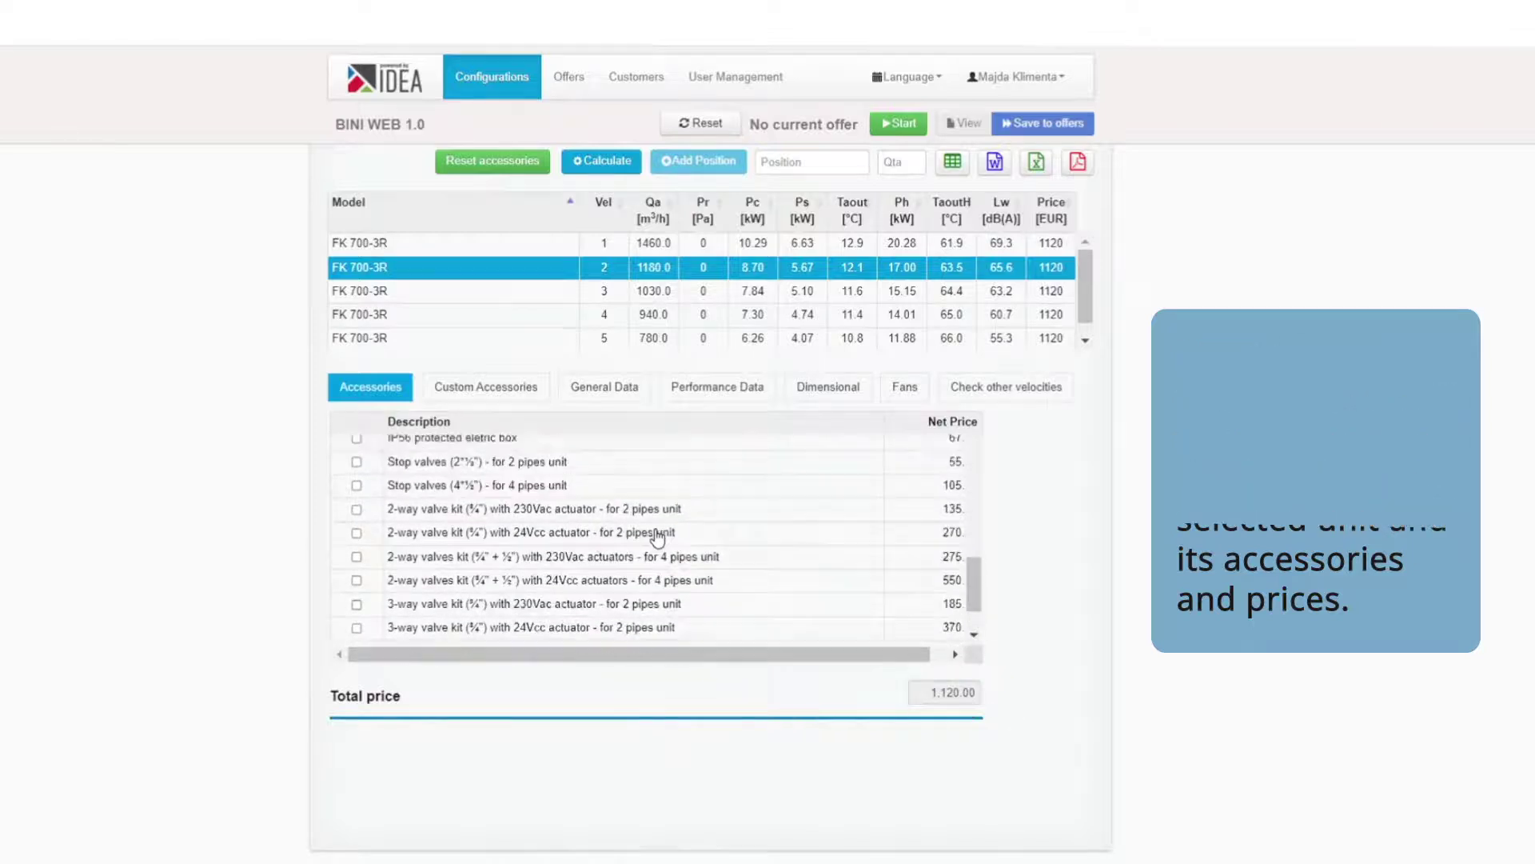
scroll(657, 536, up, 3)
scroll(658, 537, up, 3)
scroll(658, 537, up, 2)
scroll(657, 536, up, 2)
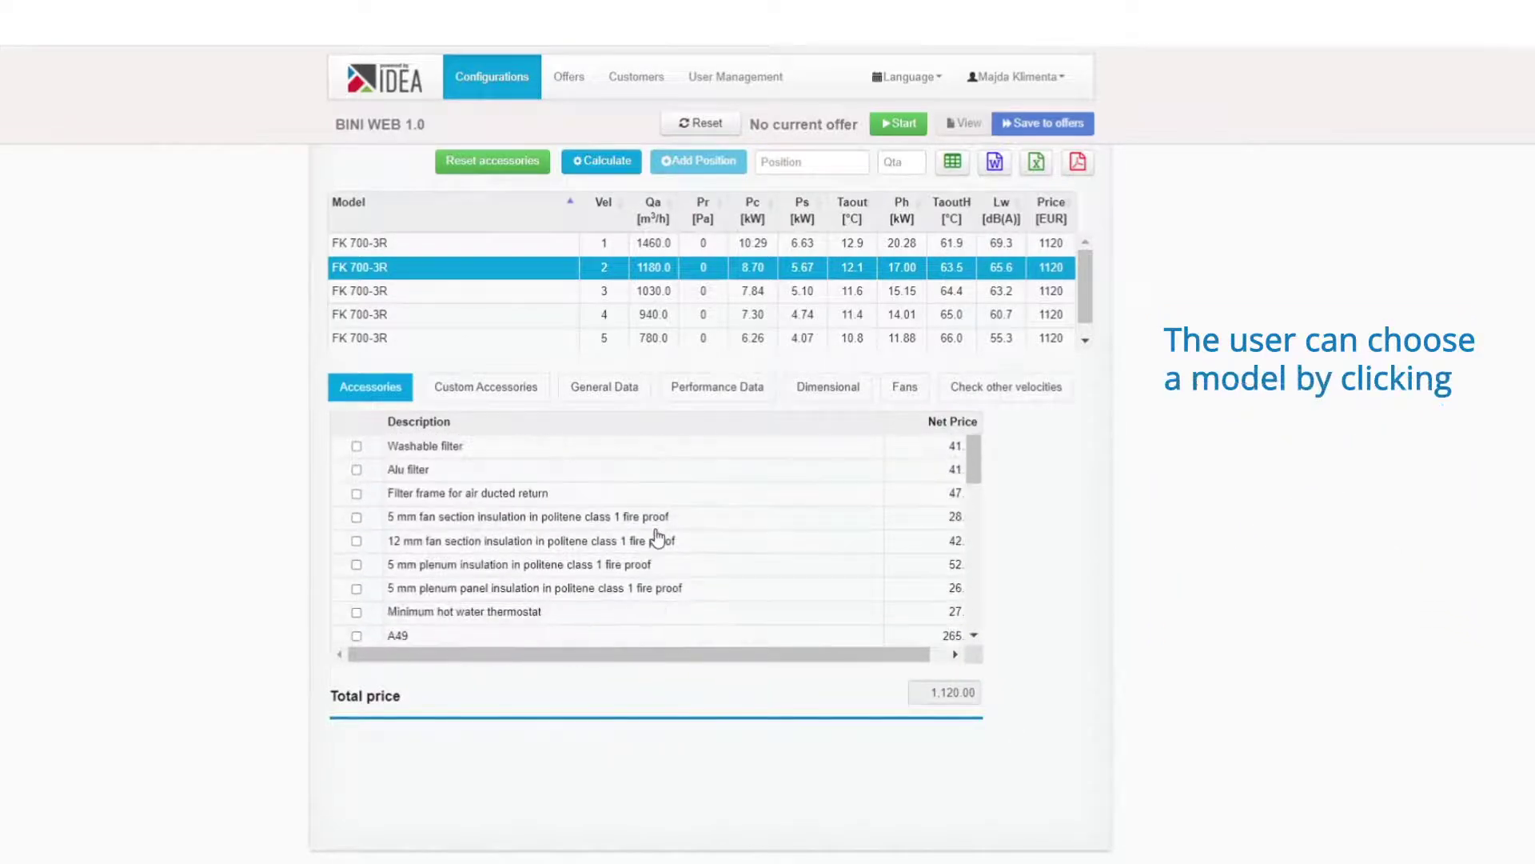
scroll(1207, 560, up, 1)
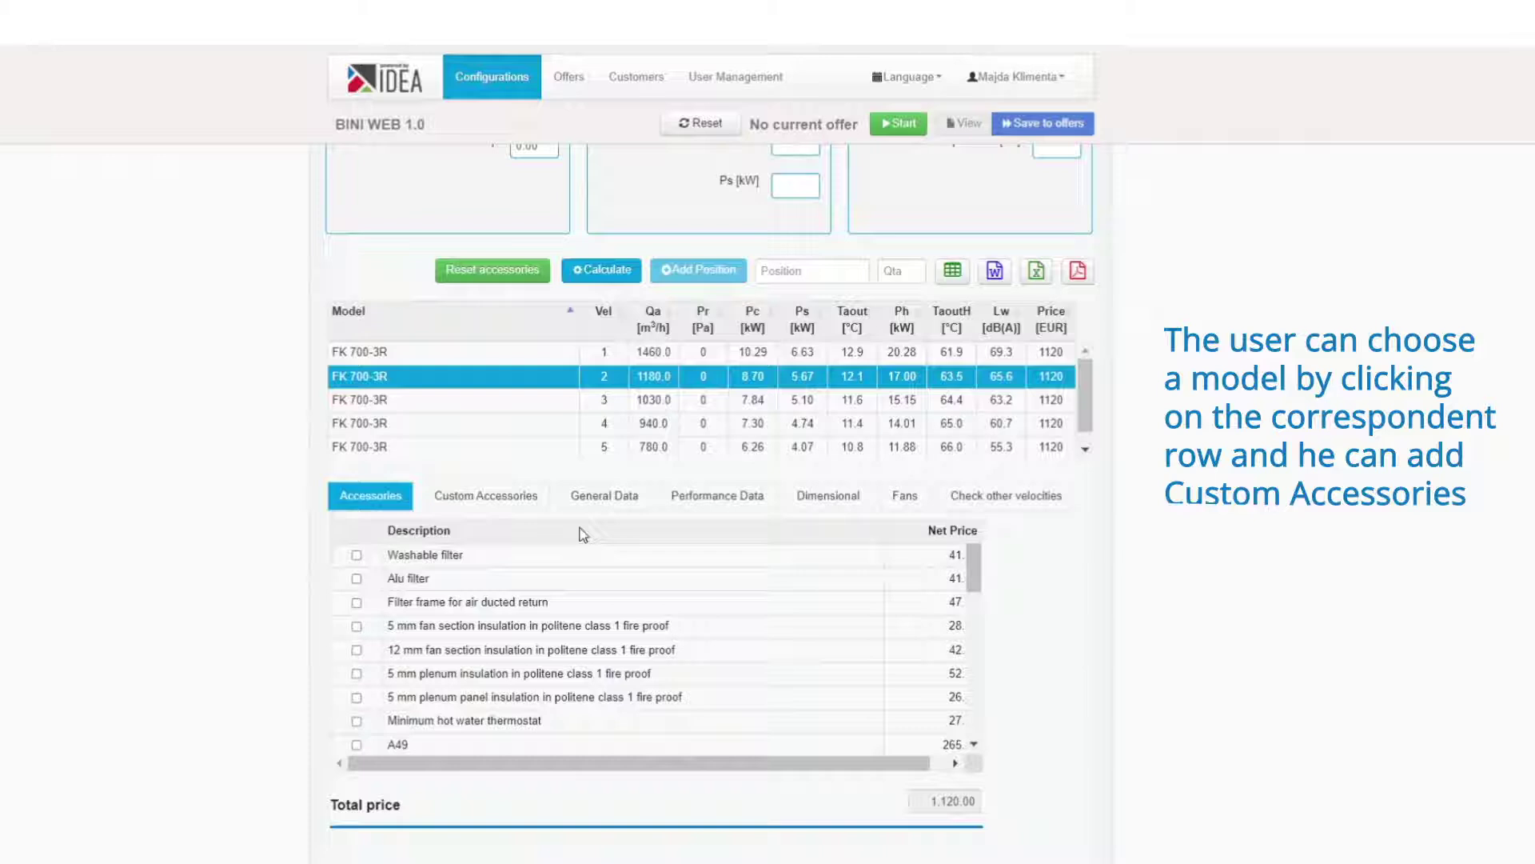
Step: Review the FK 700-3R's custom accessories, general data and cooling/heating performance data
click(532, 503)
click(605, 509)
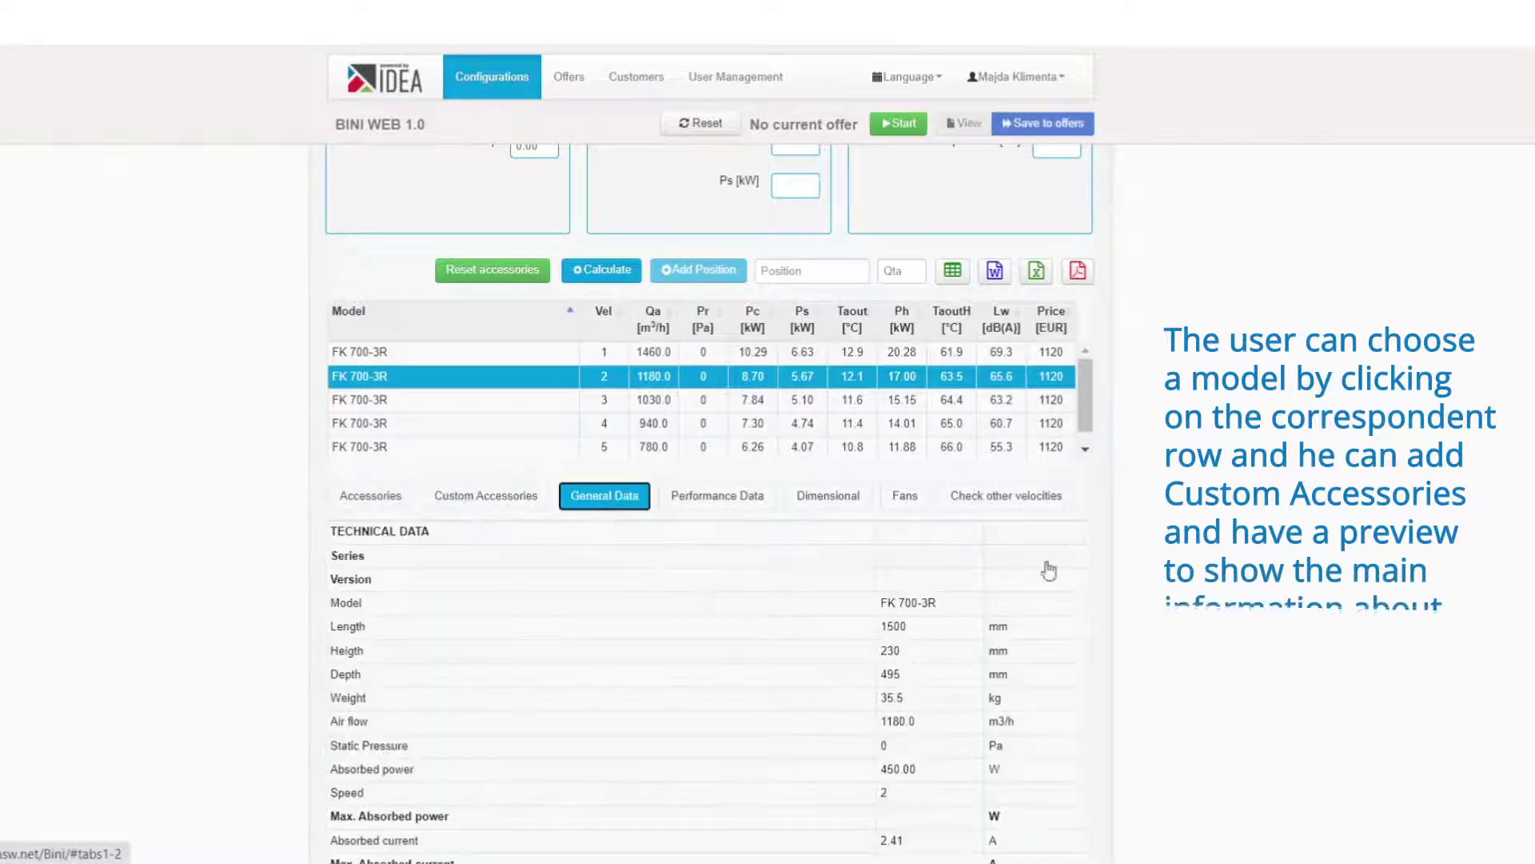
scroll(1113, 560, down, 2)
scroll(1116, 565, up, 1)
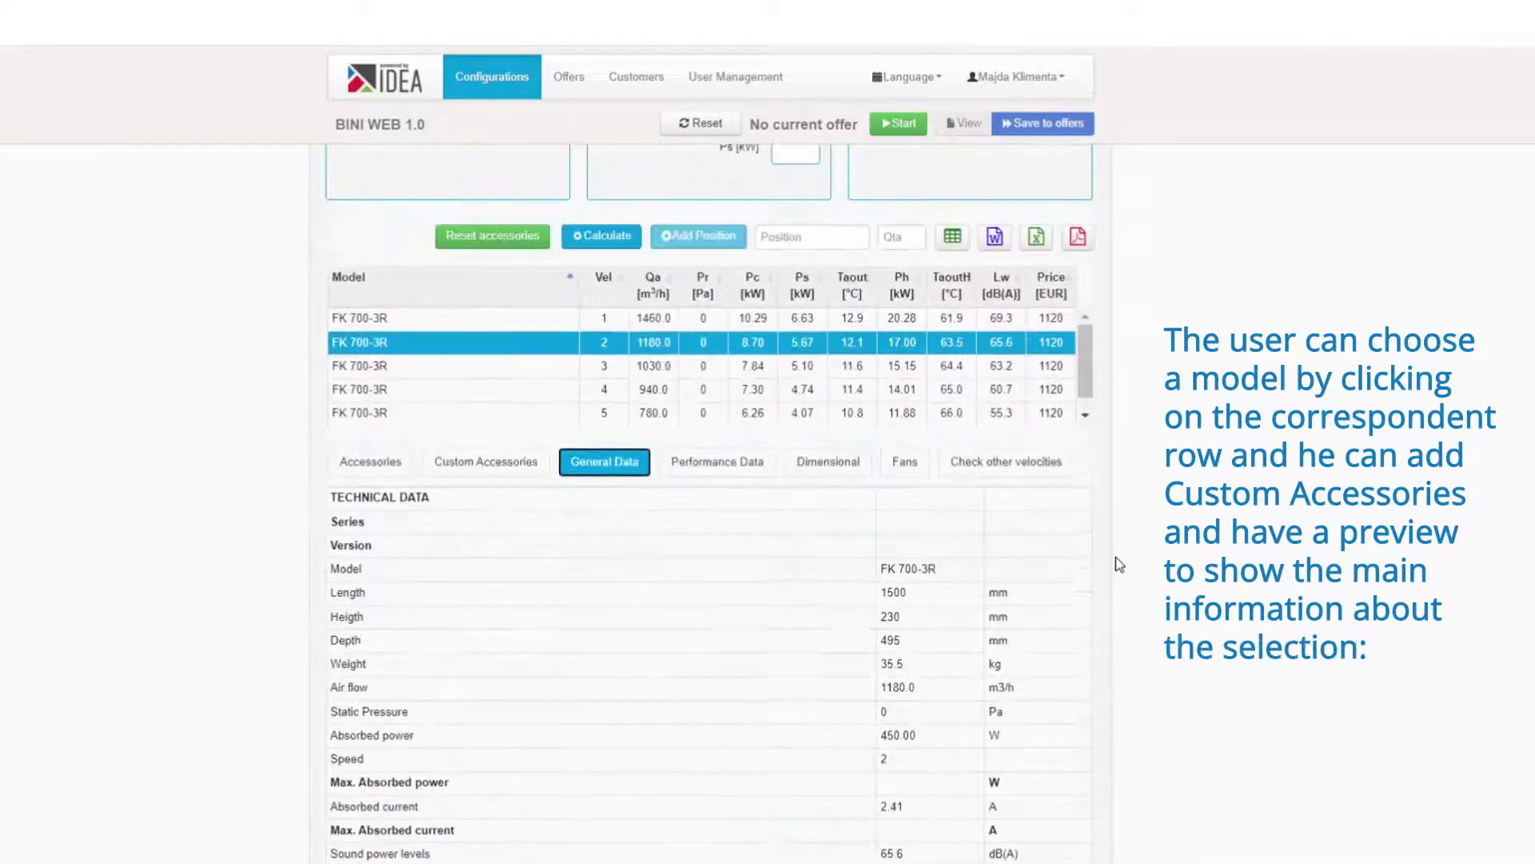
click(721, 463)
scroll(1104, 628, down, 2)
scroll(1106, 631, down, 2)
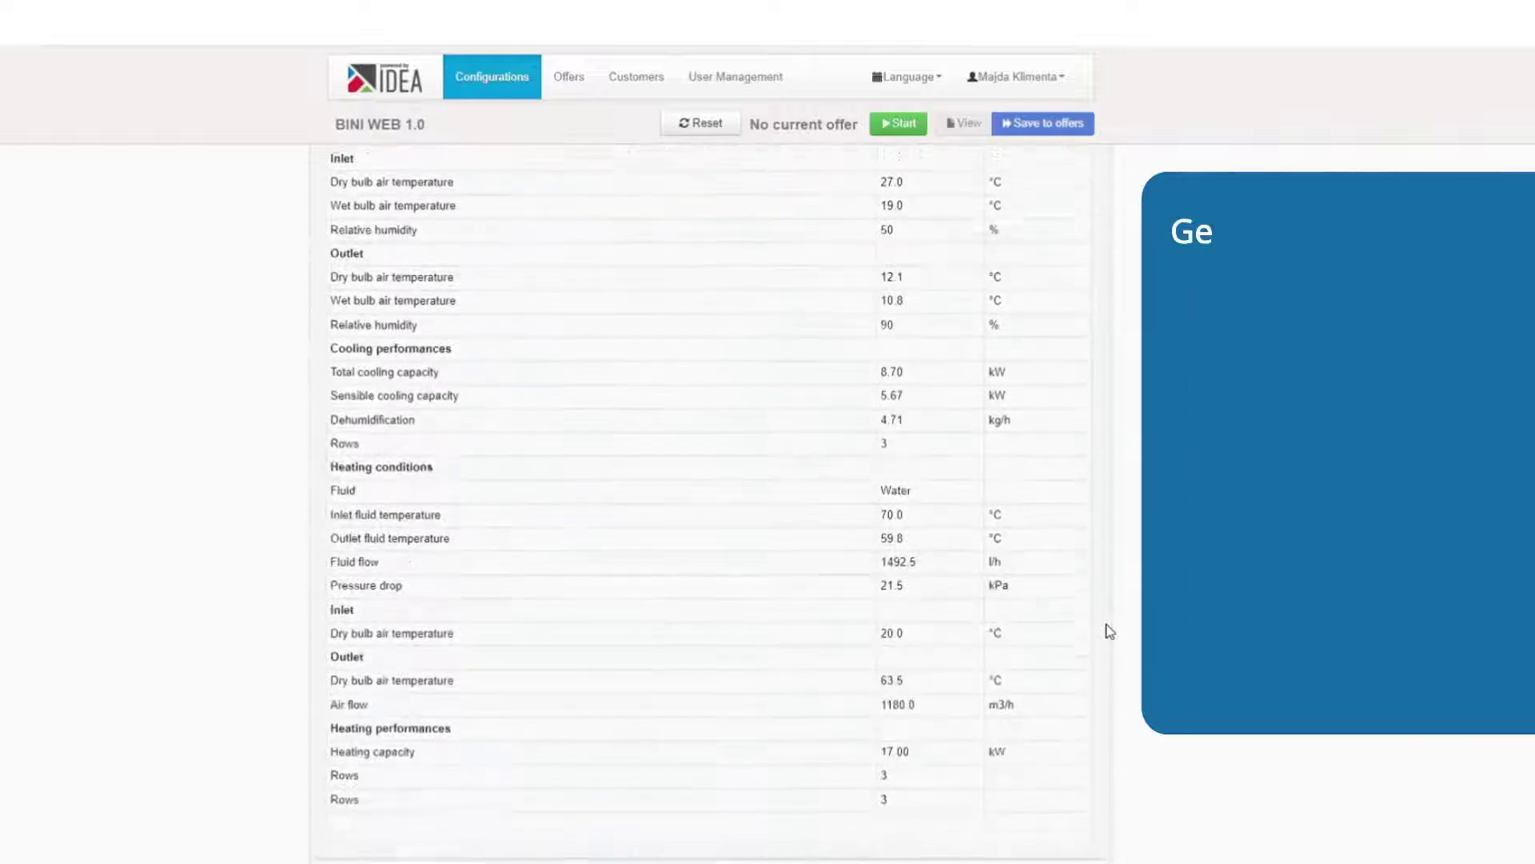
scroll(1106, 629, up, 3)
scroll(1106, 629, up, 3)
Step: View the dimensional drawing and fan pressure diagram, then compare performance at other fan velocities
click(827, 626)
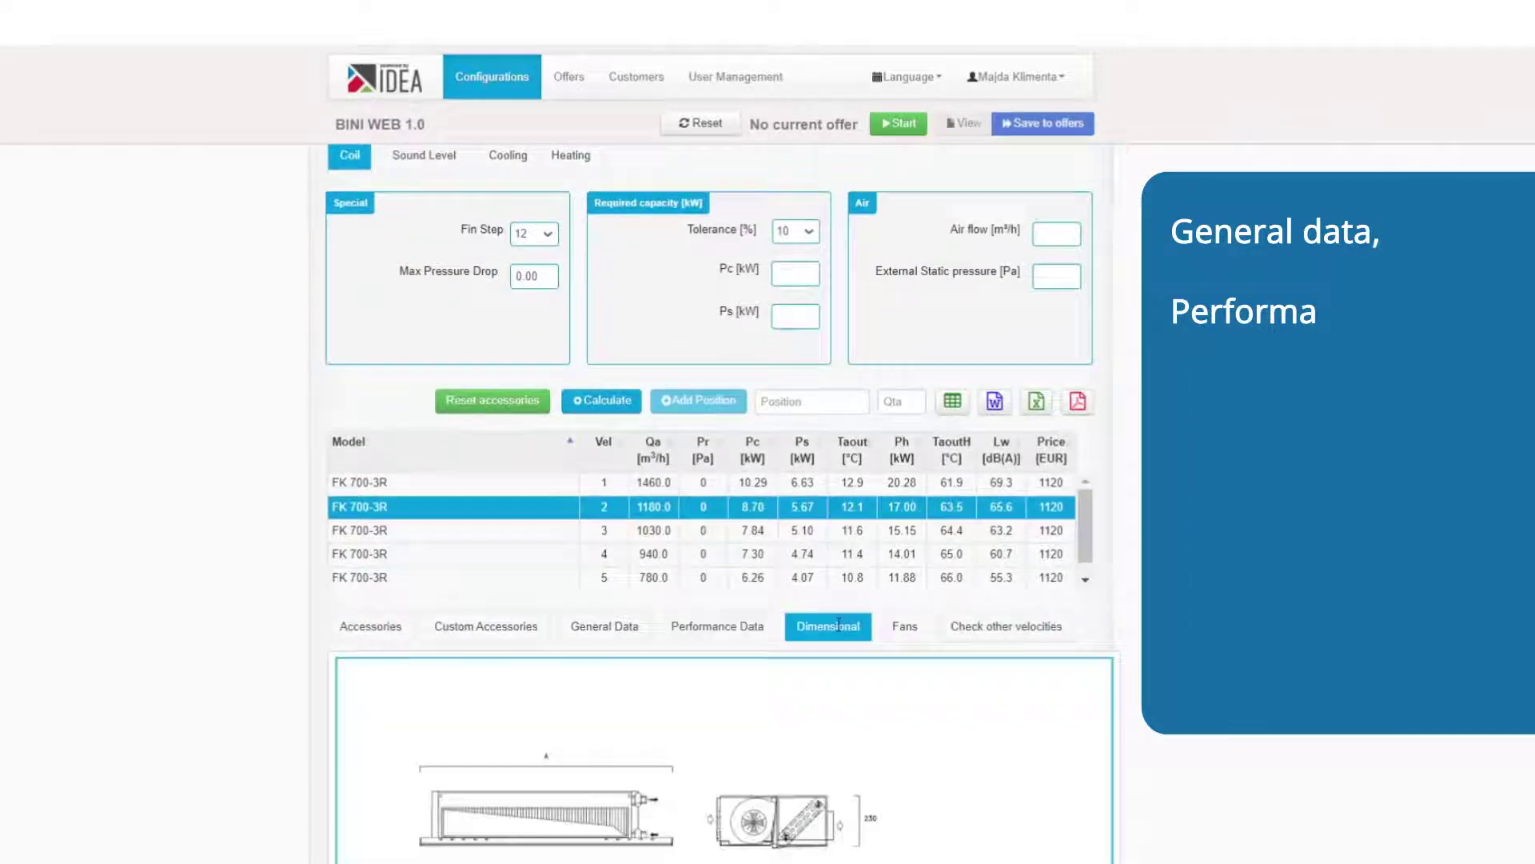
scroll(837, 621, down, 2)
scroll(837, 622, down, 2)
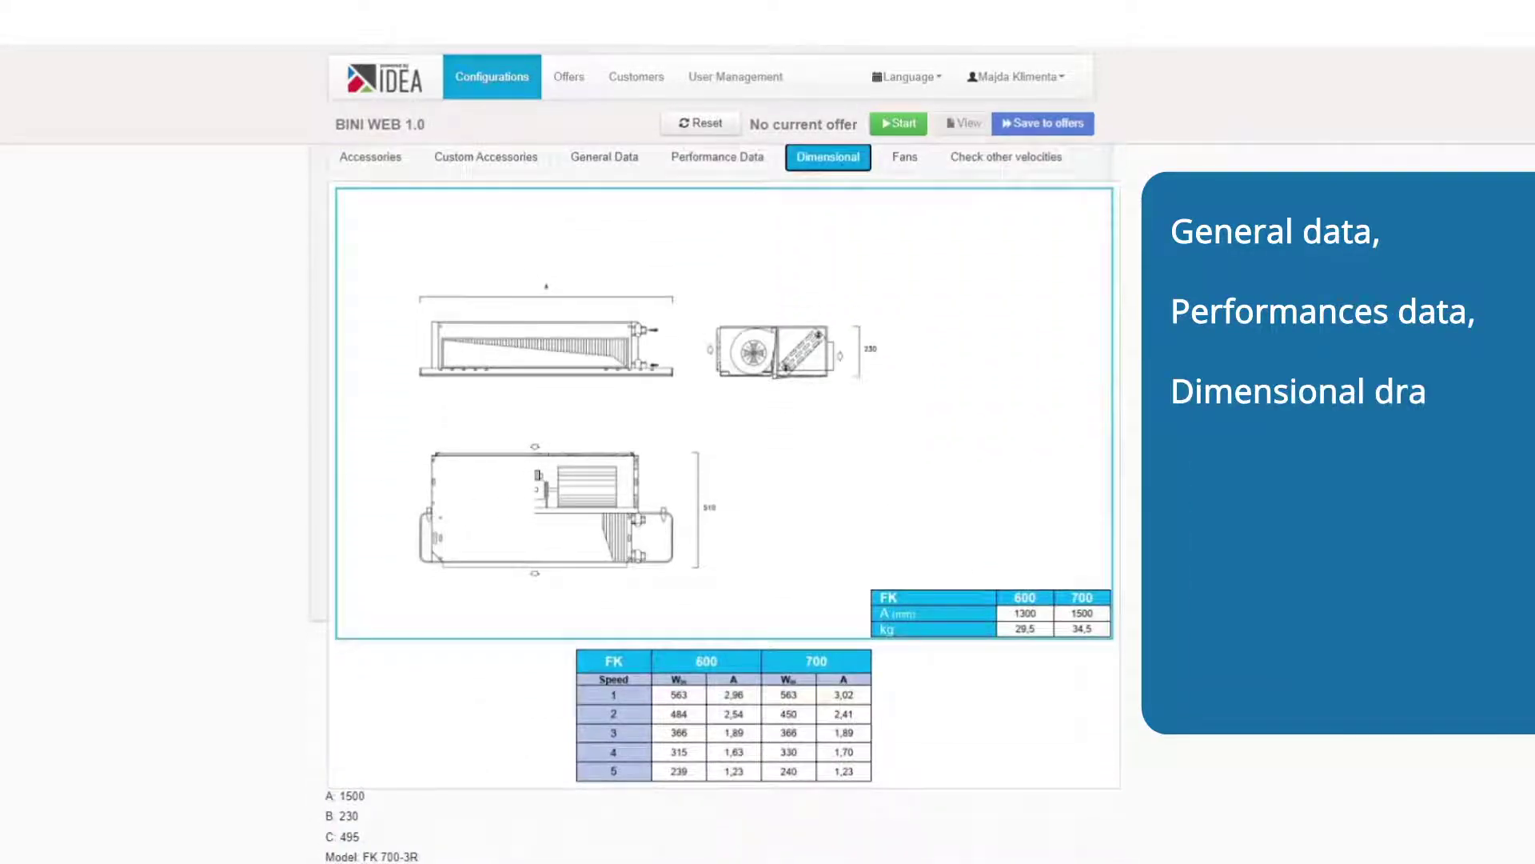
scroll(1125, 622, up, 1)
scroll(1126, 622, up, 2)
click(905, 484)
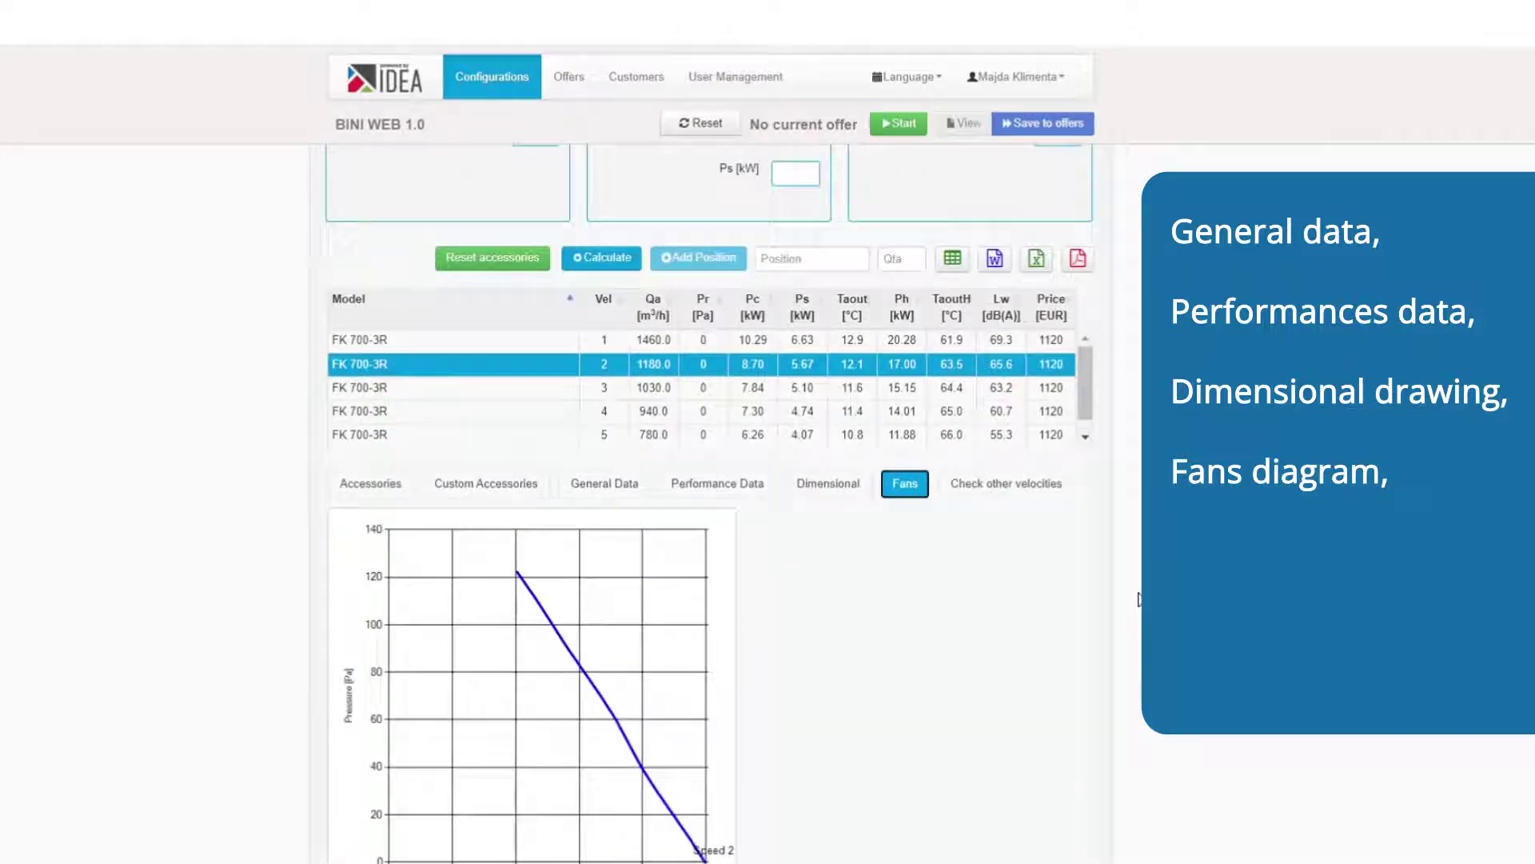
scroll(1140, 599, down, 1)
click(1013, 392)
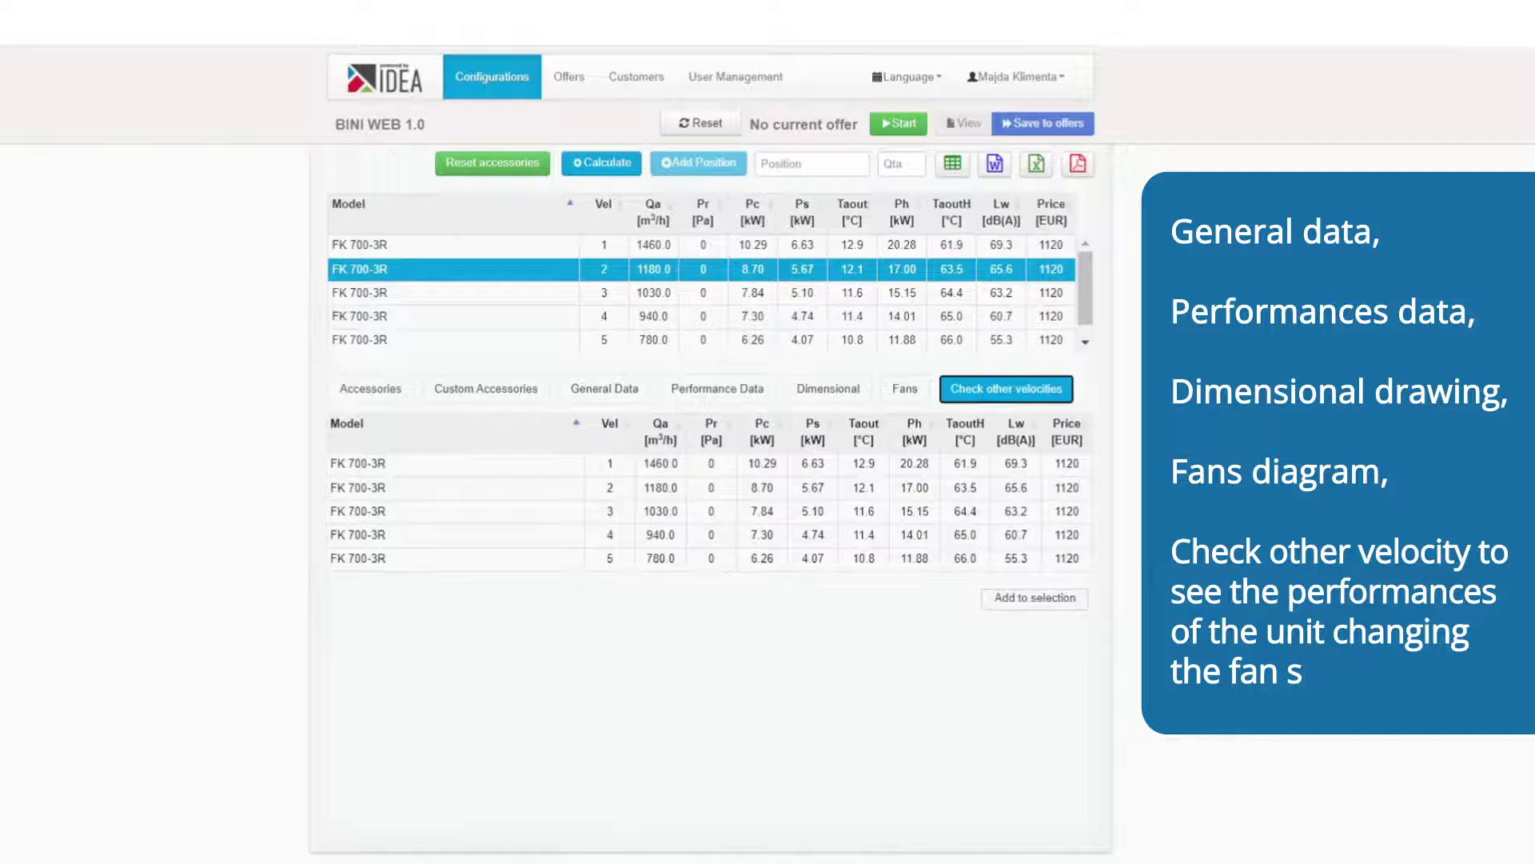
scroll(808, 555, up, 2)
scroll(808, 555, up, 1)
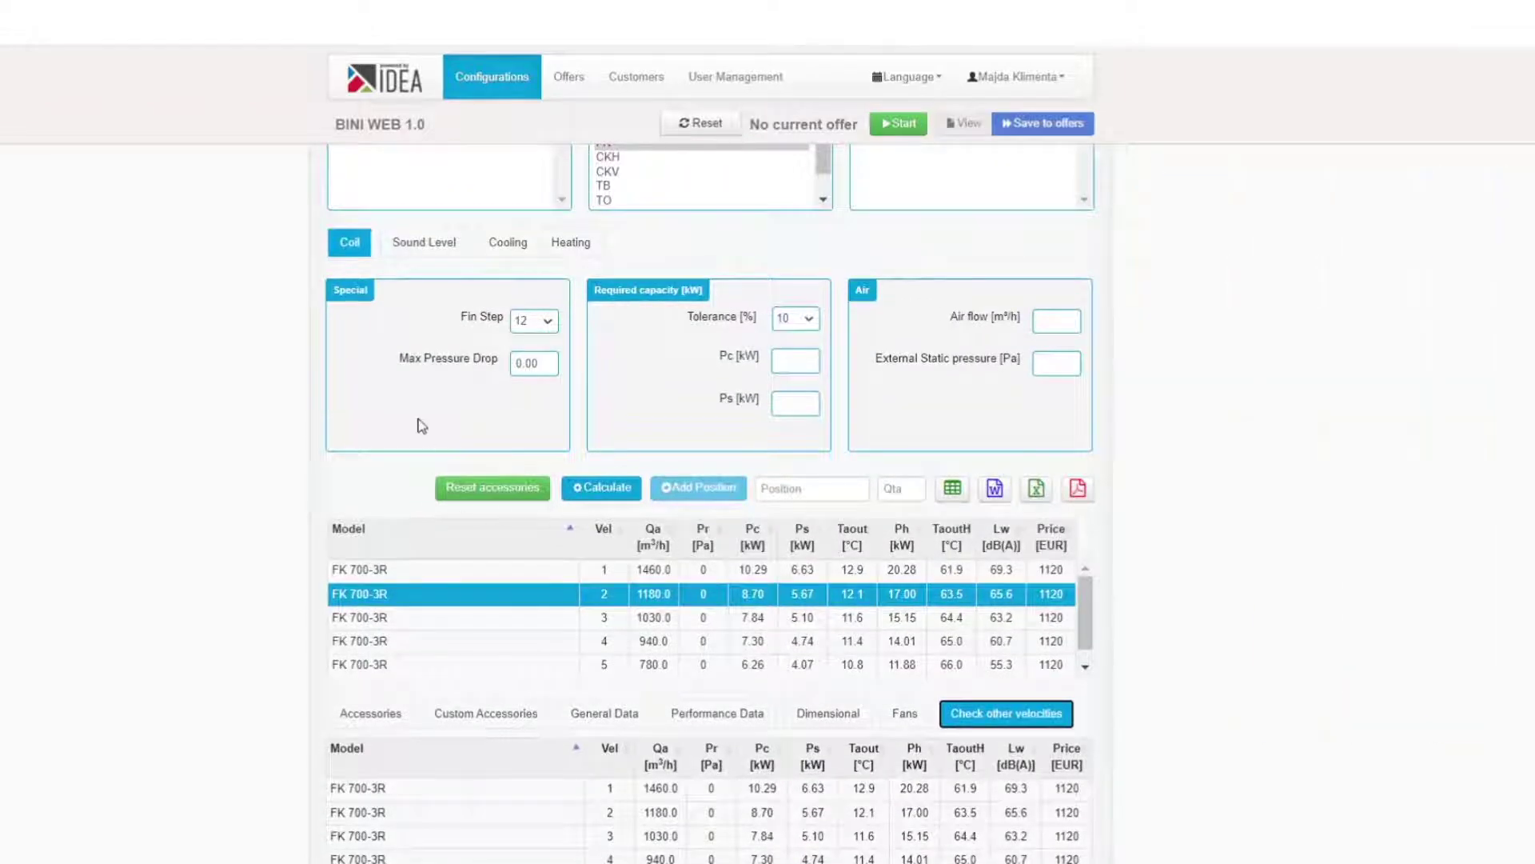
Step: Set the heating inlet fluid temperature to 60 °C, recalculate, and select the speed 2 FK 700-3R result
click(430, 249)
click(504, 248)
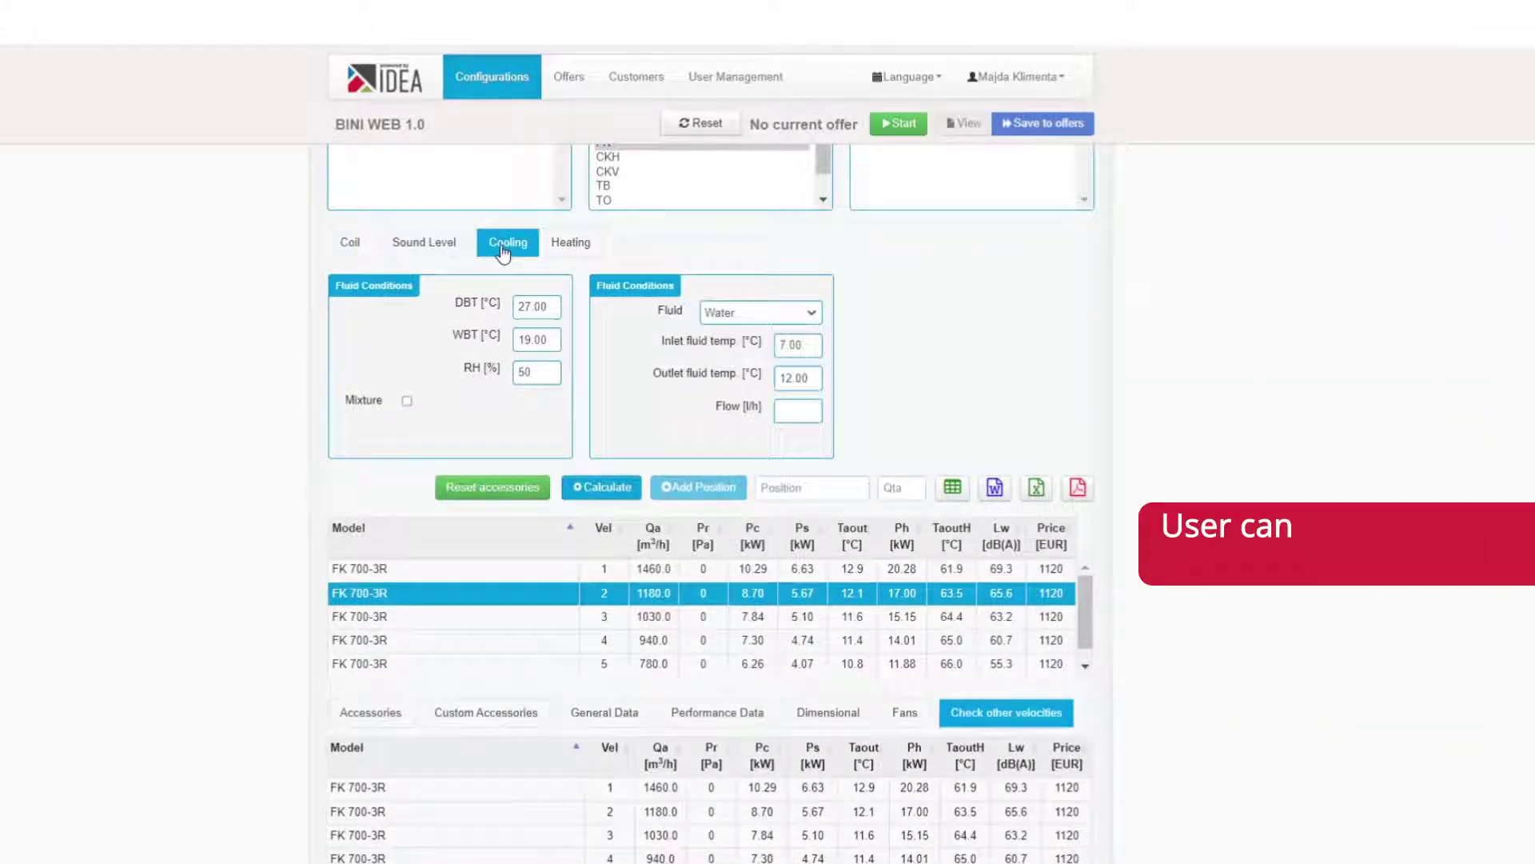
click(571, 248)
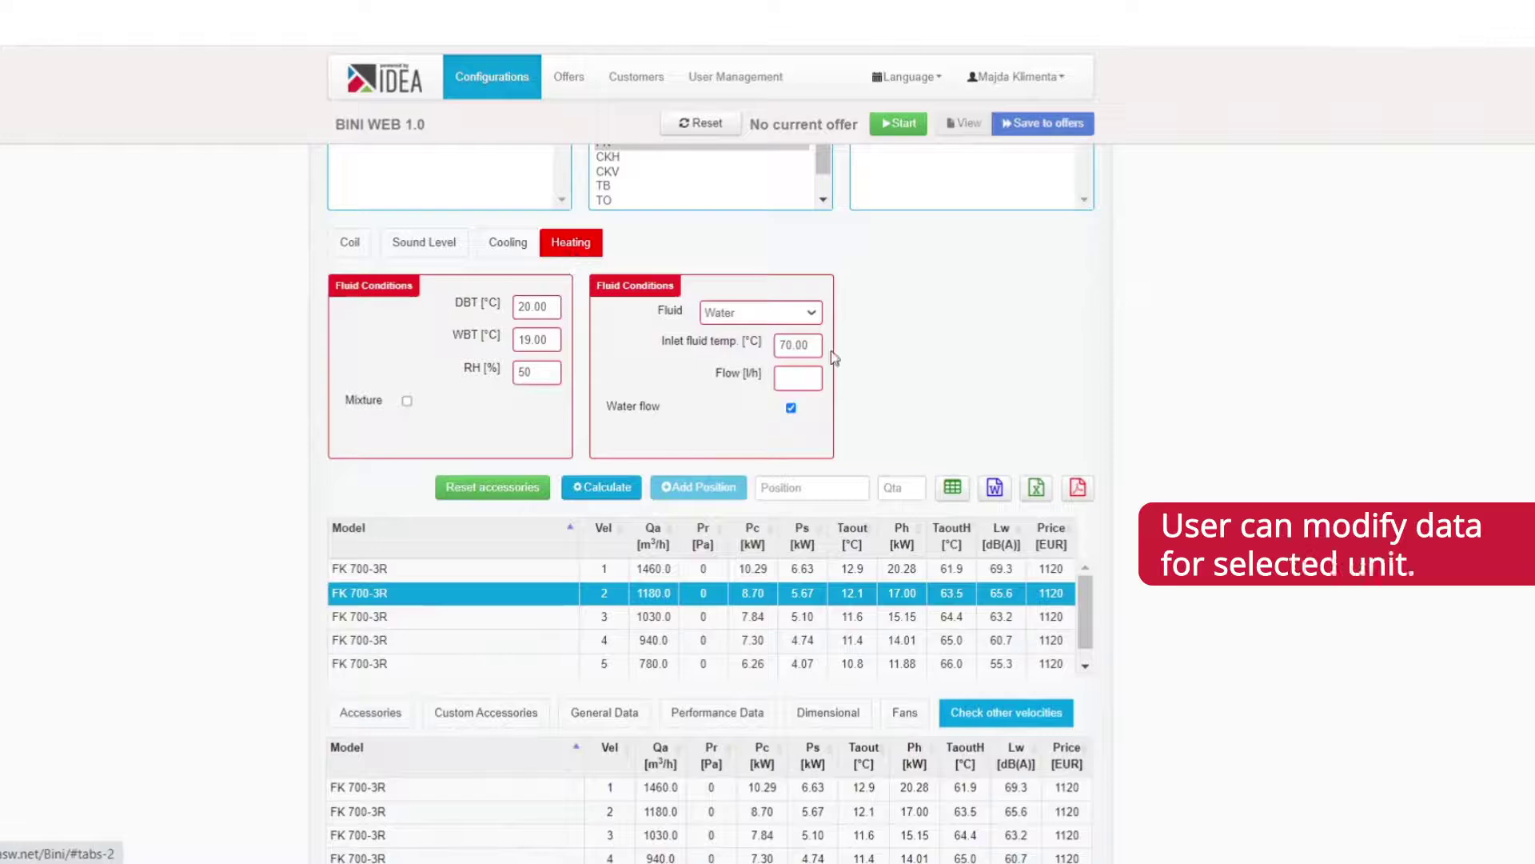
text(60)
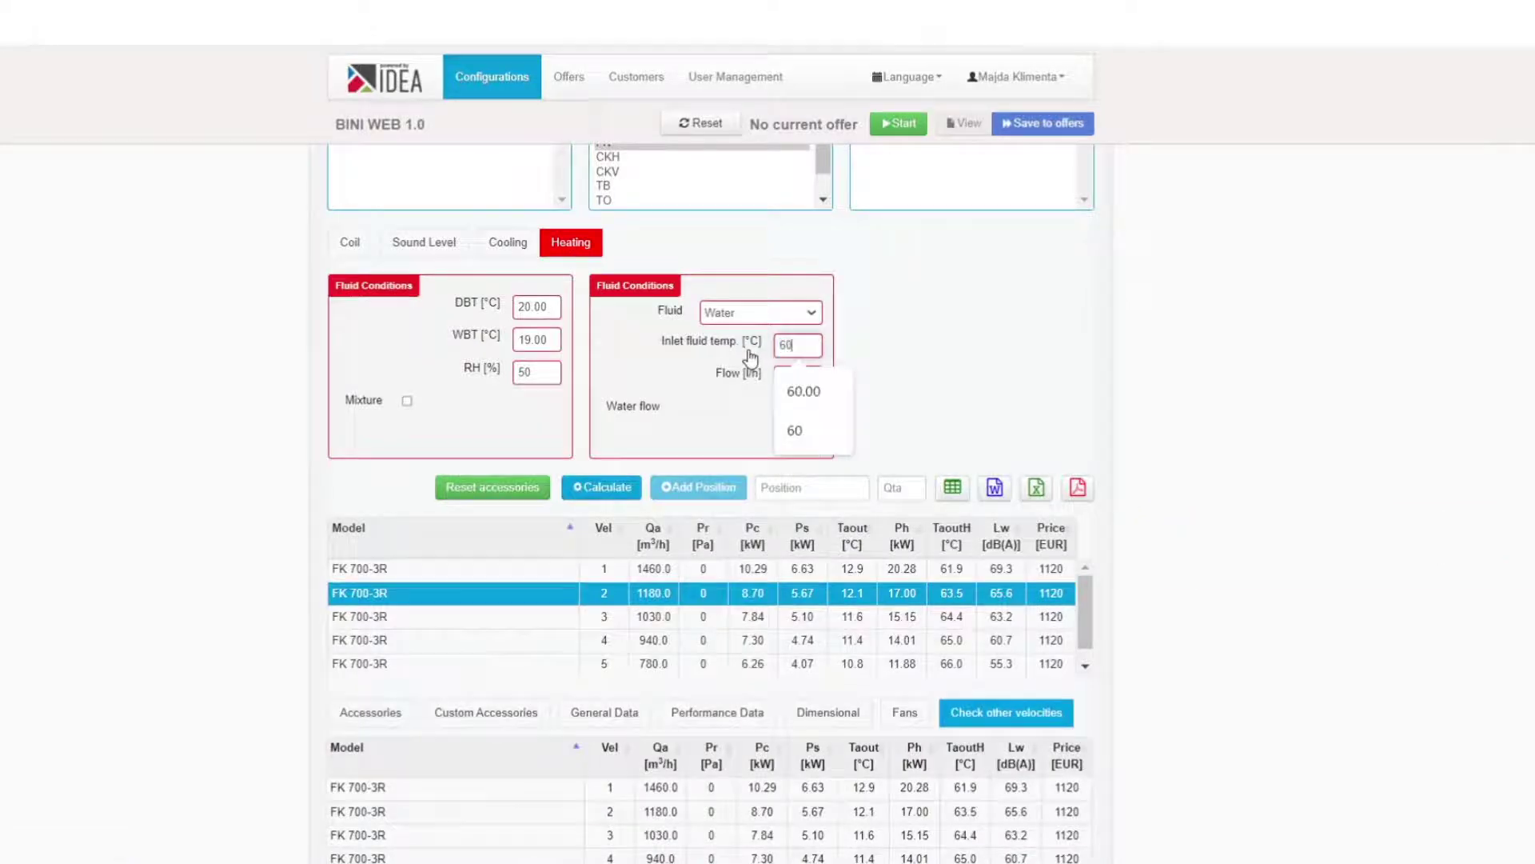
click(606, 487)
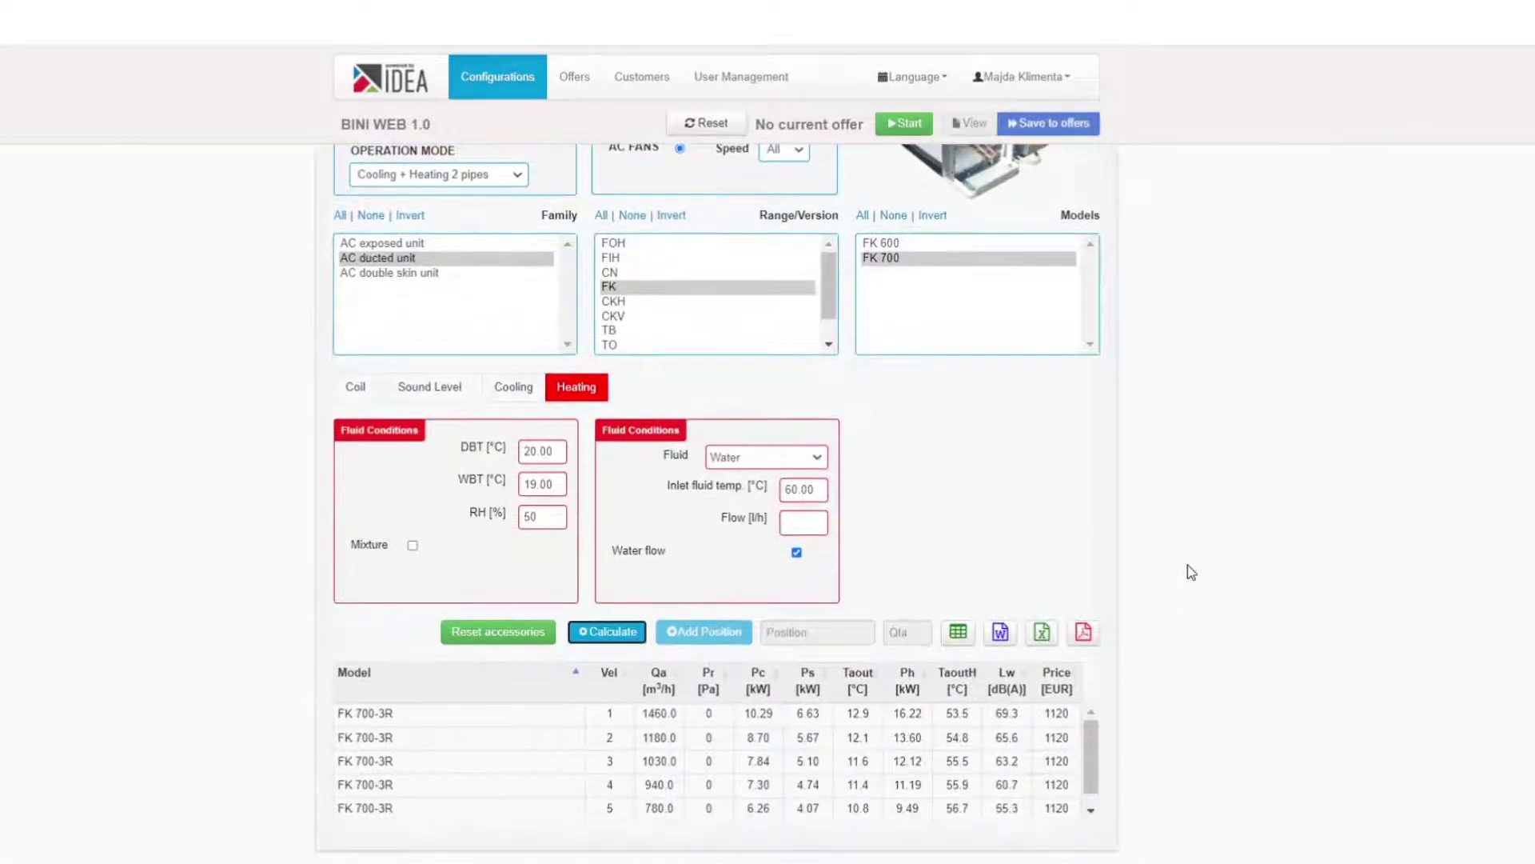
click(1005, 735)
scroll(1246, 643, down, 3)
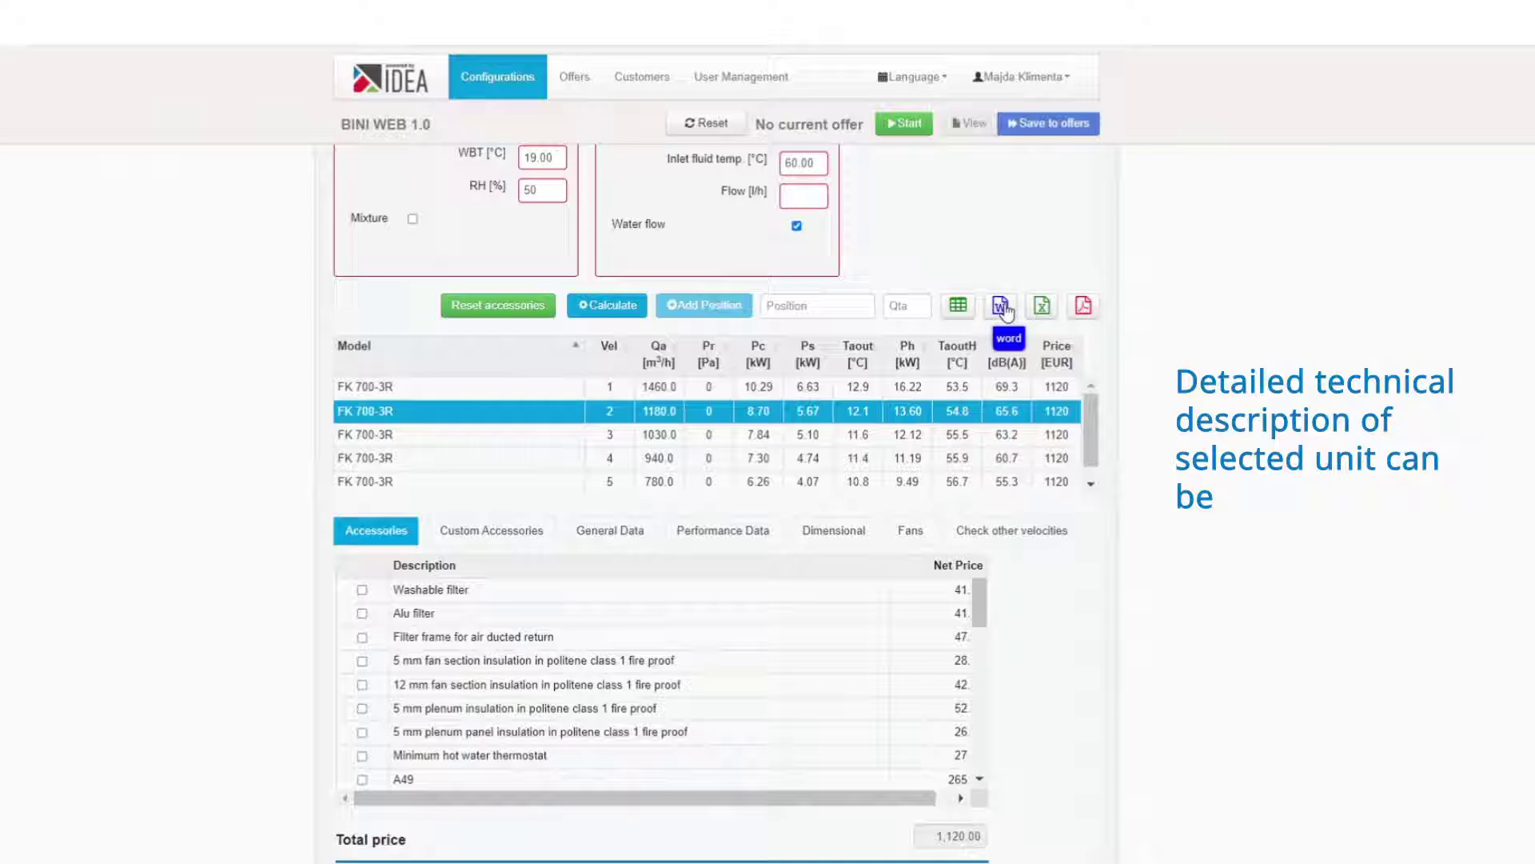
click(1085, 307)
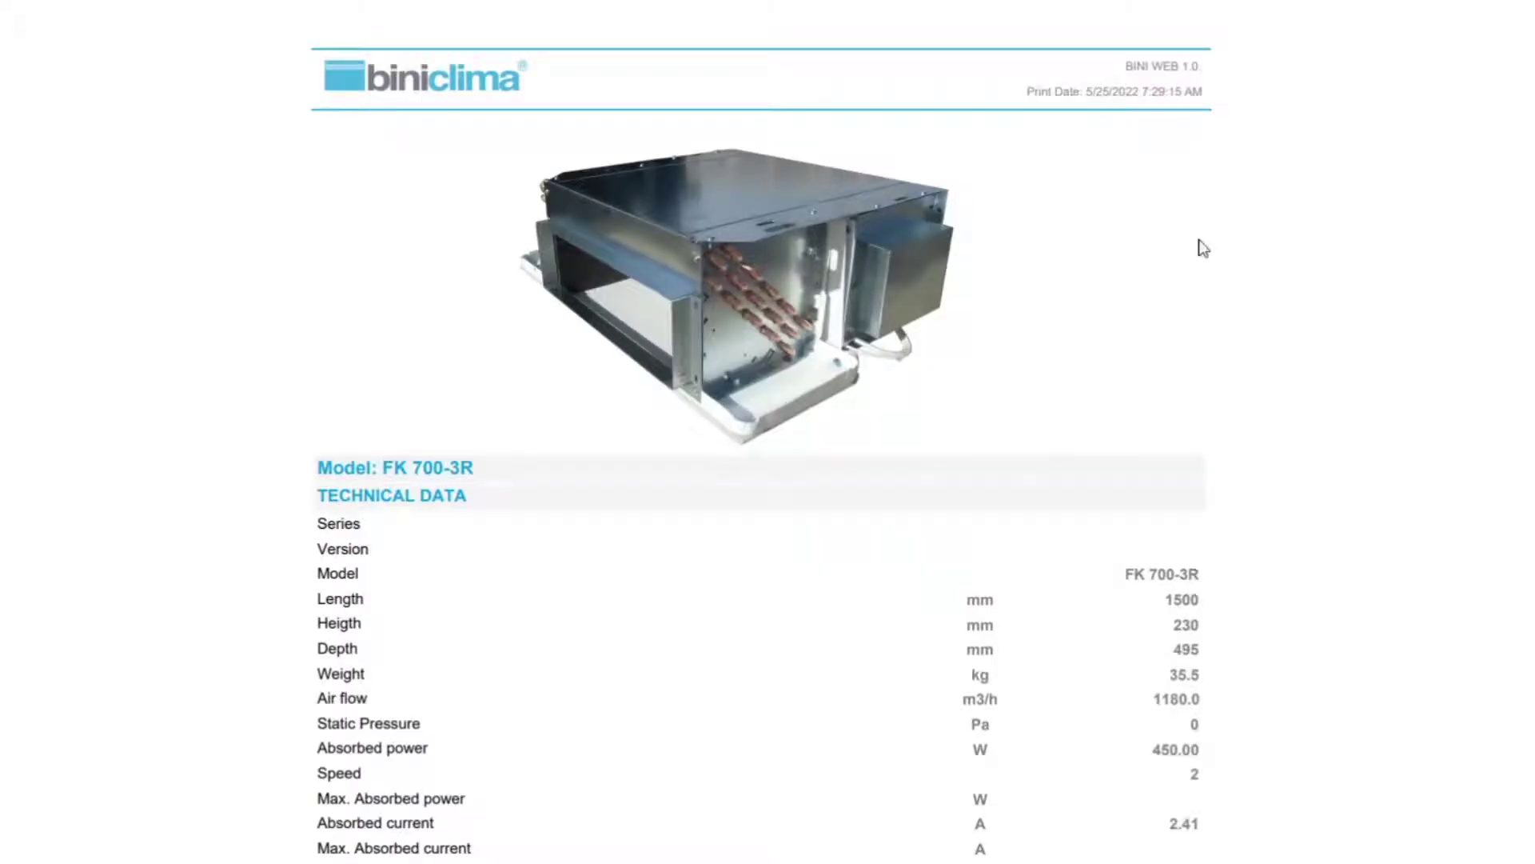
scroll(1211, 319, down, 3)
scroll(1210, 319, down, 3)
scroll(1210, 319, down, 2)
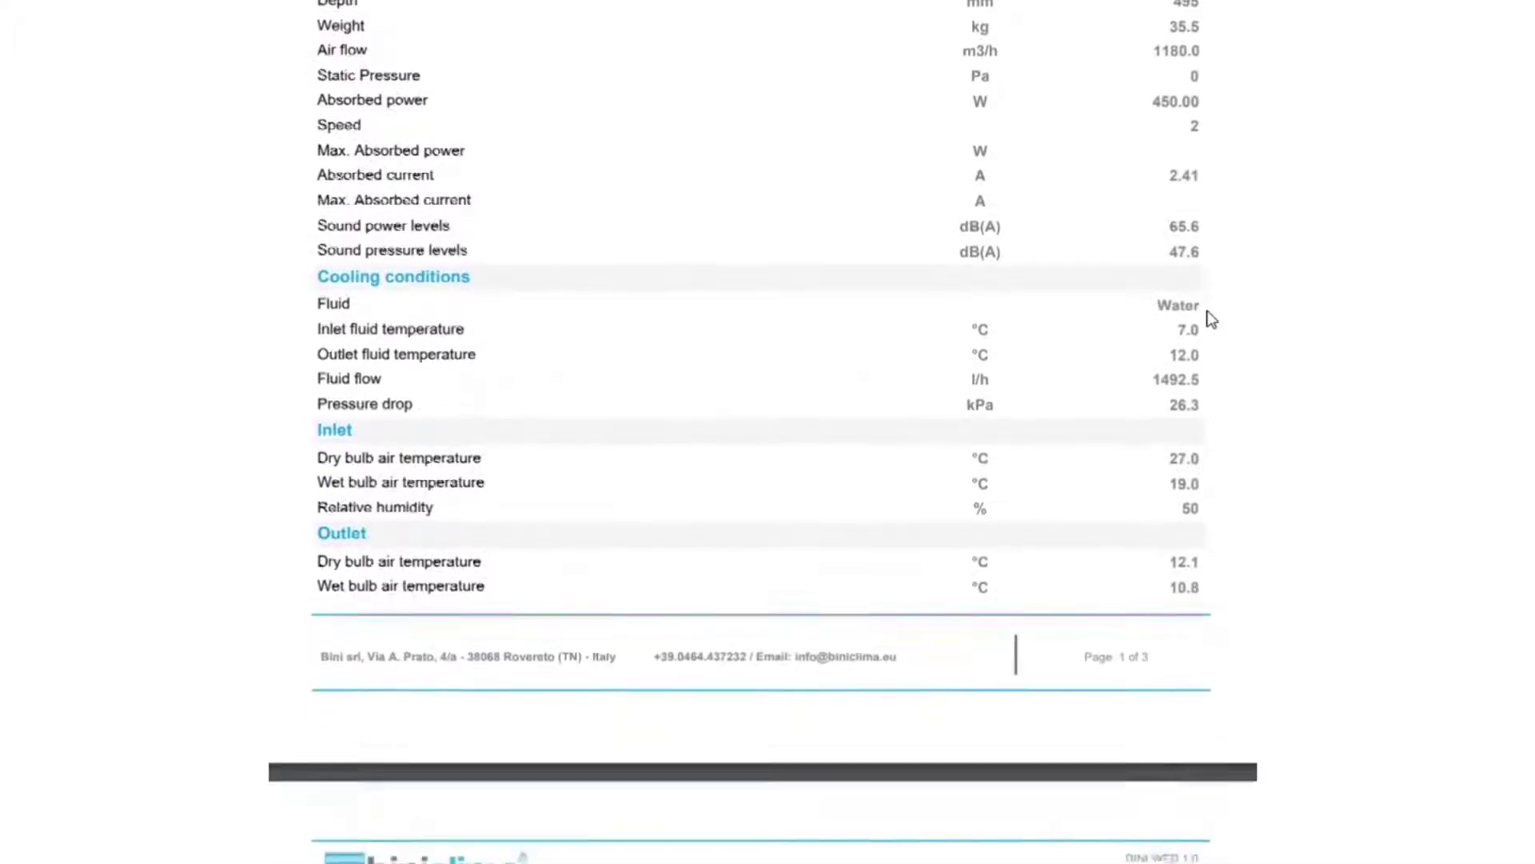
scroll(1210, 320, down, 4)
scroll(1210, 319, down, 3)
scroll(1210, 319, down, 2)
scroll(1211, 320, down, 3)
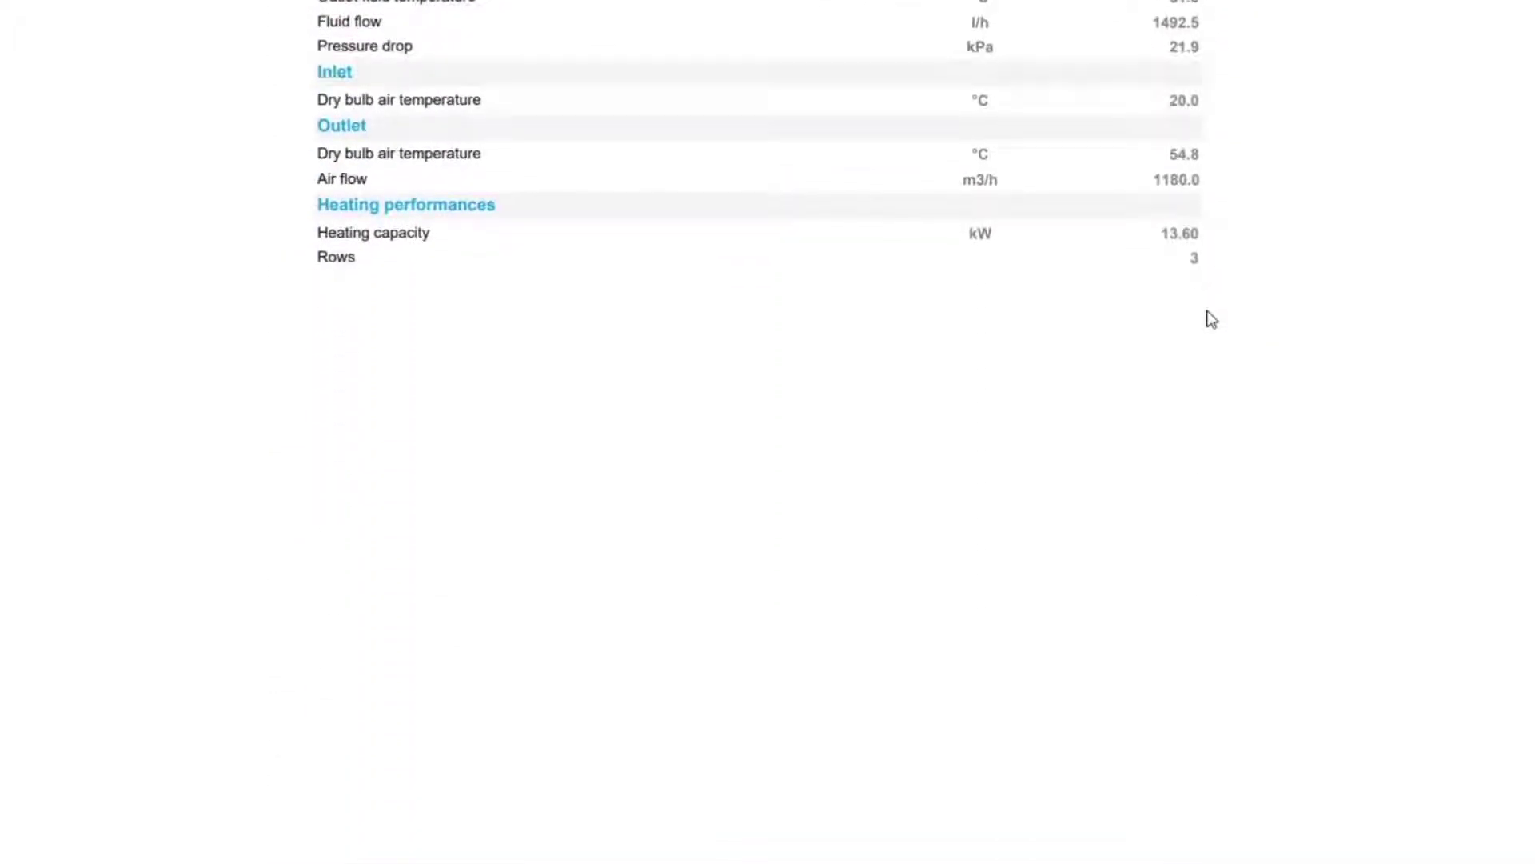
scroll(1210, 320, down, 3)
scroll(1210, 319, down, 3)
scroll(1210, 319, down, 3)
scroll(1210, 319, down, 2)
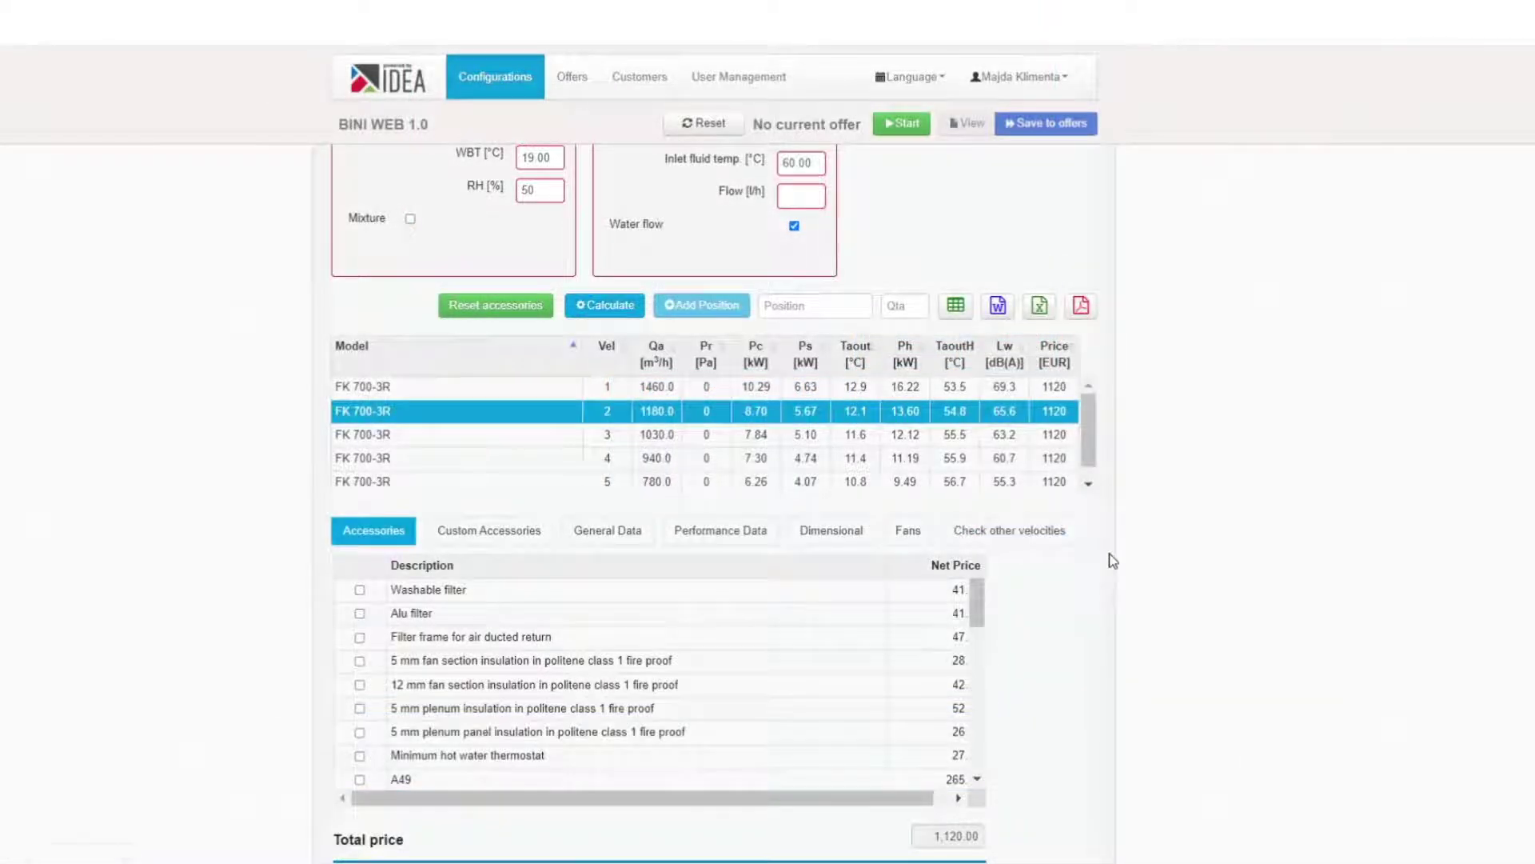
scroll(1109, 561, down, 1)
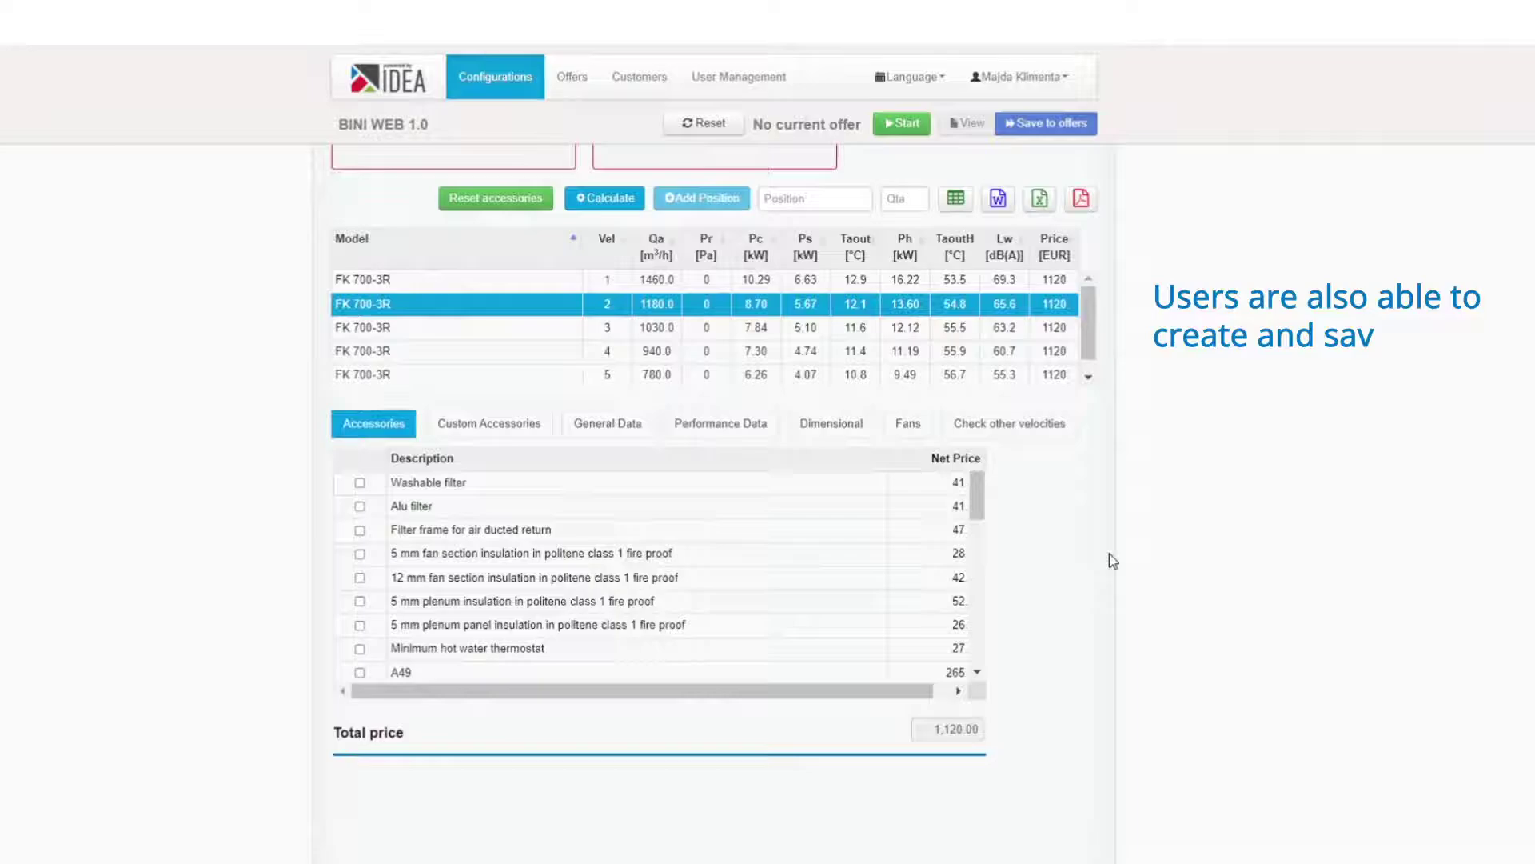
scroll(1109, 553, up, 2)
Step: Start a new empty offer and add the FK 700-3R selection as a position
click(902, 123)
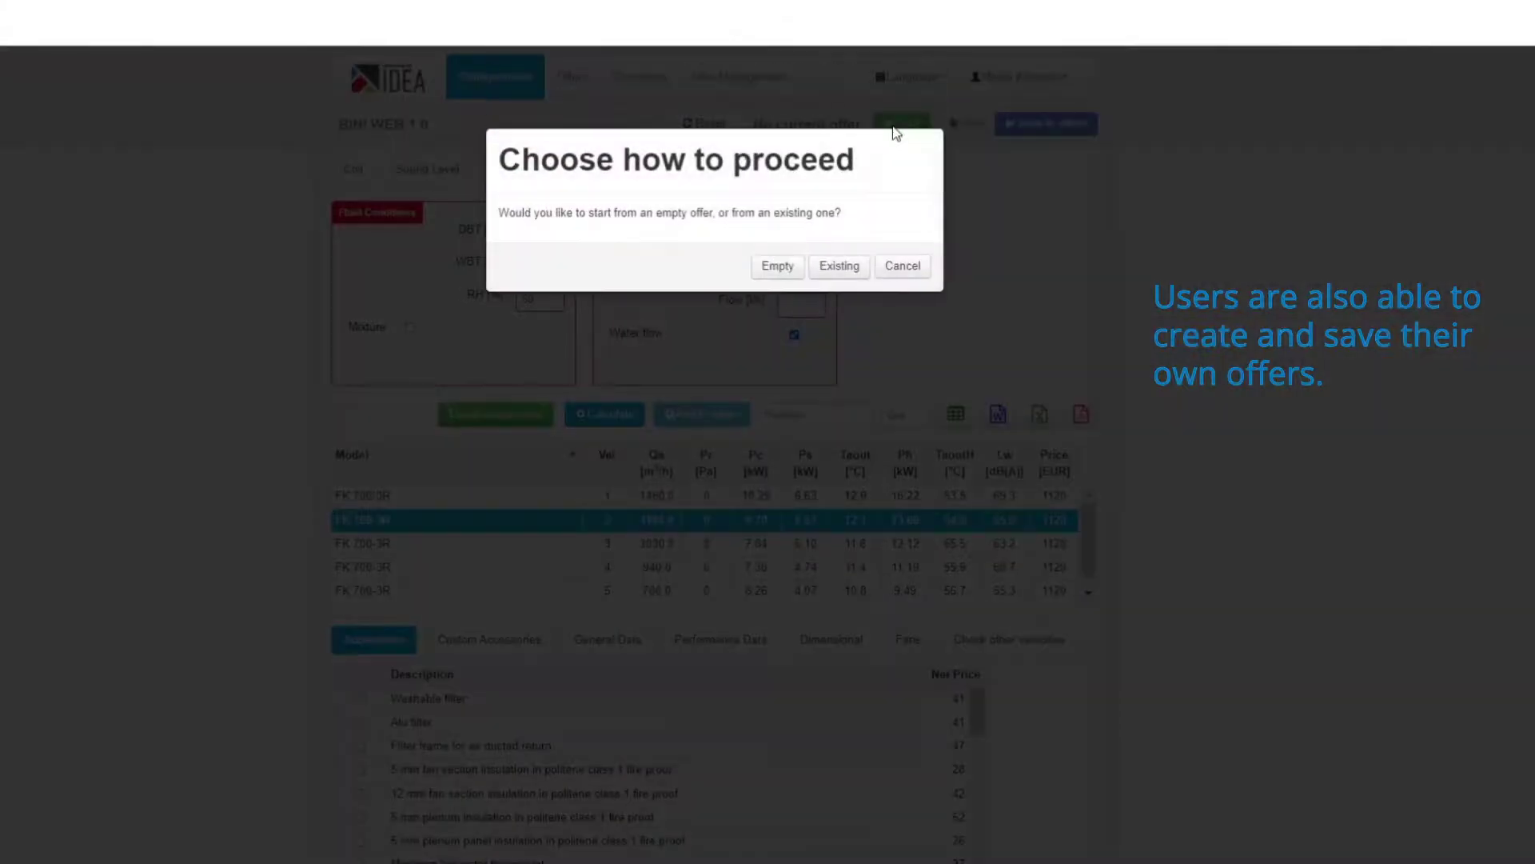
click(778, 266)
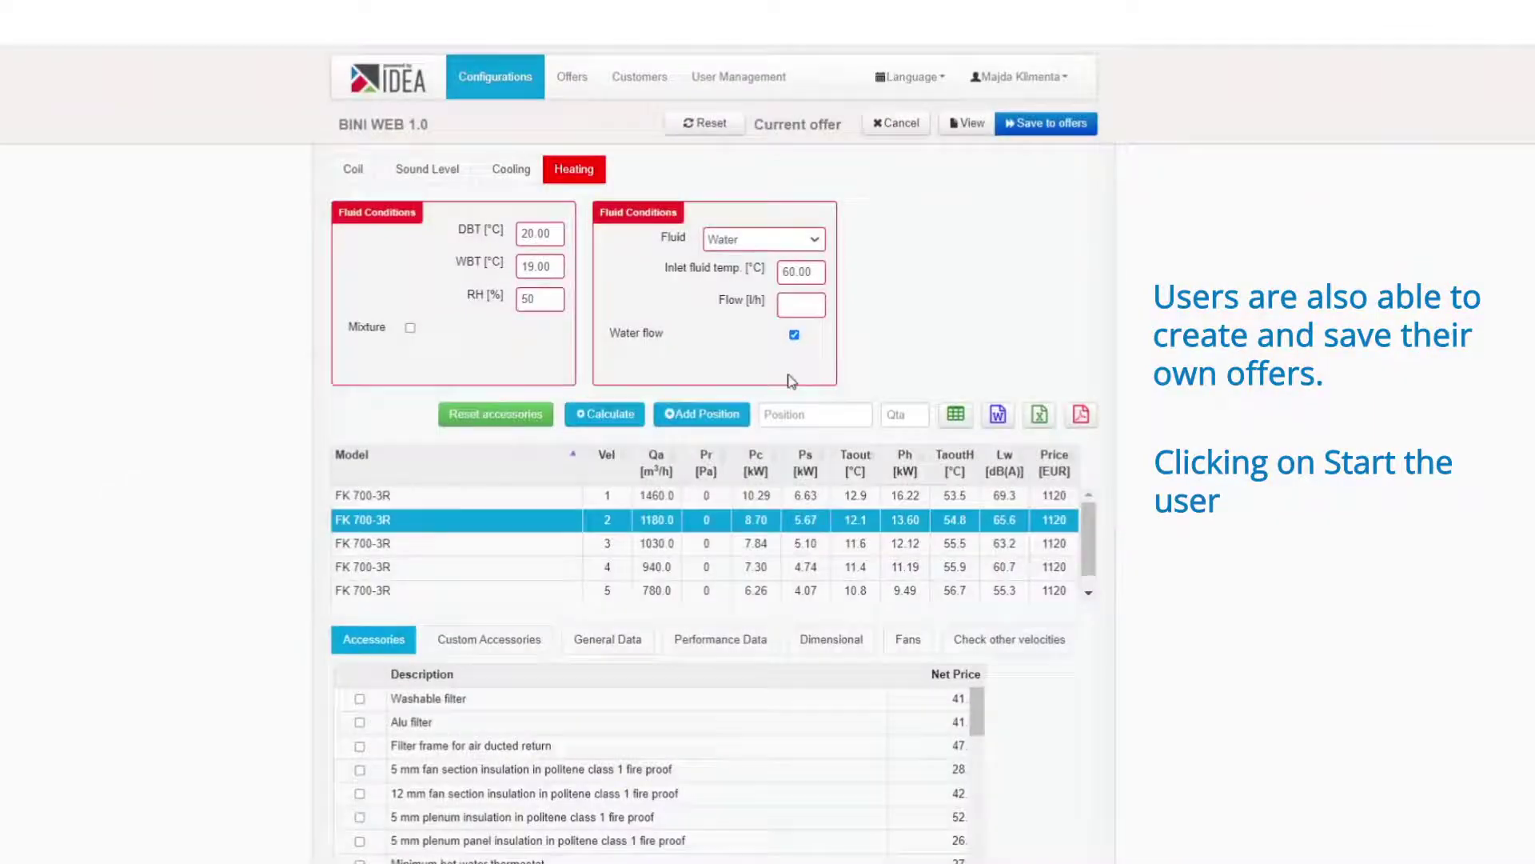
scroll(403, 488, down, 1)
scroll(403, 488, down, 2)
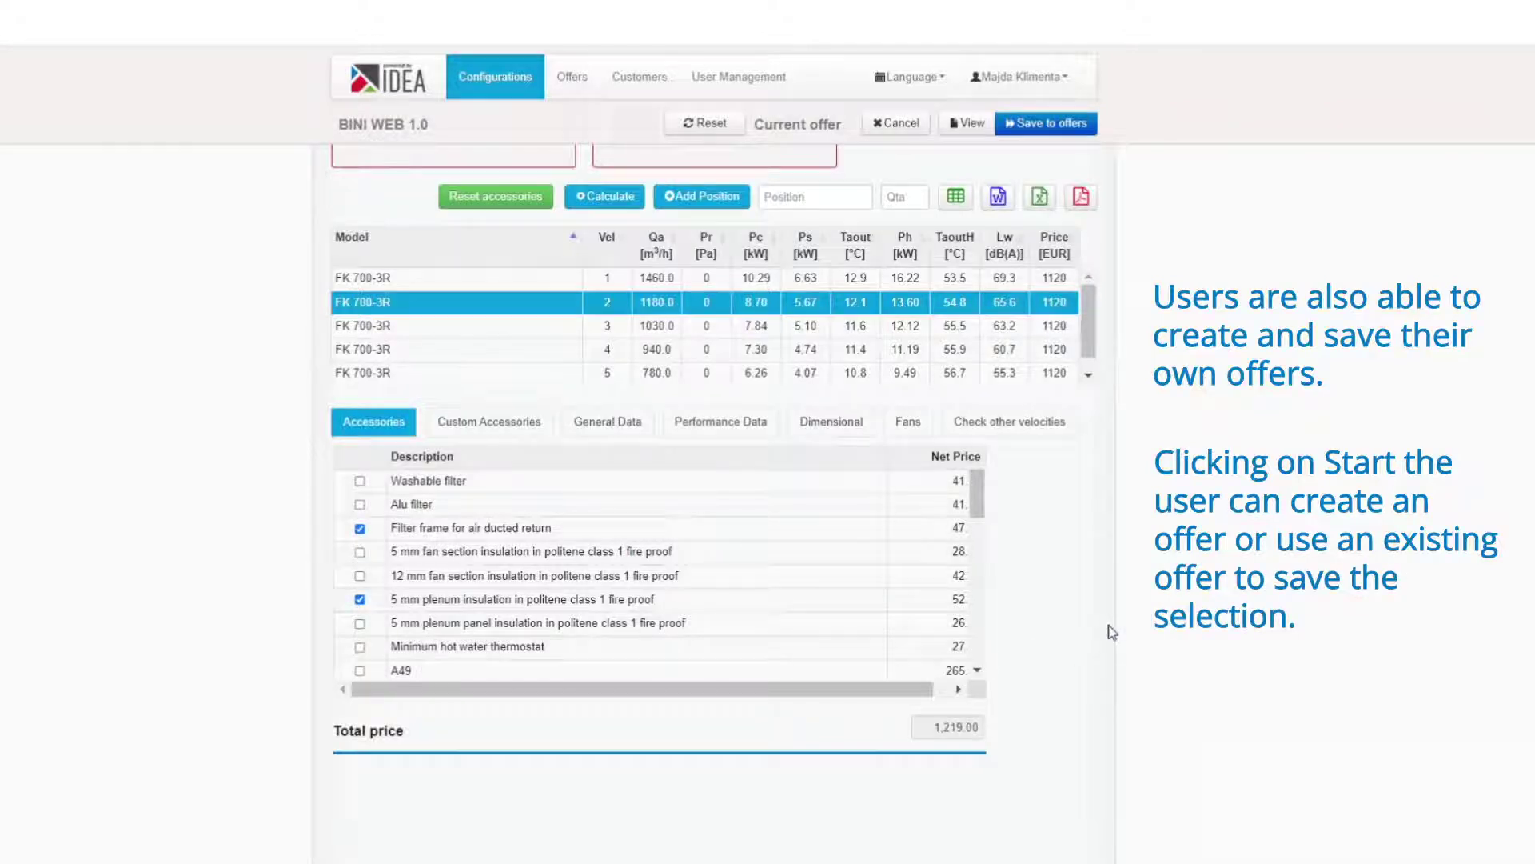
scroll(1111, 630, up, 1)
scroll(1115, 627, up, 1)
click(688, 308)
scroll(1159, 532, up, 1)
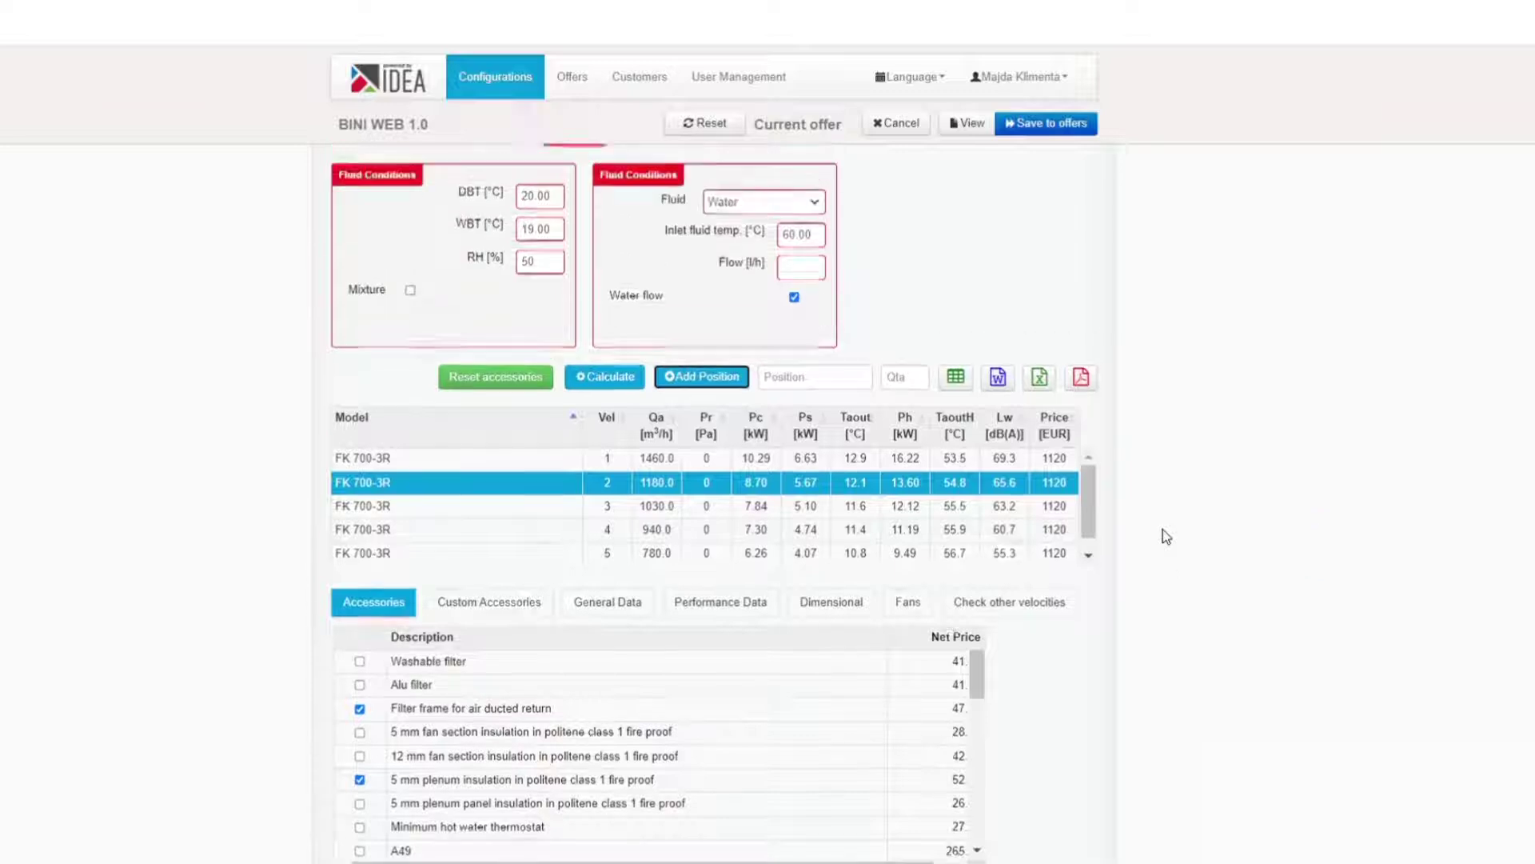
scroll(1088, 523, up, 3)
Step: Select the AC double skin TO-DS 50 model and calculate its performance
click(421, 360)
click(626, 360)
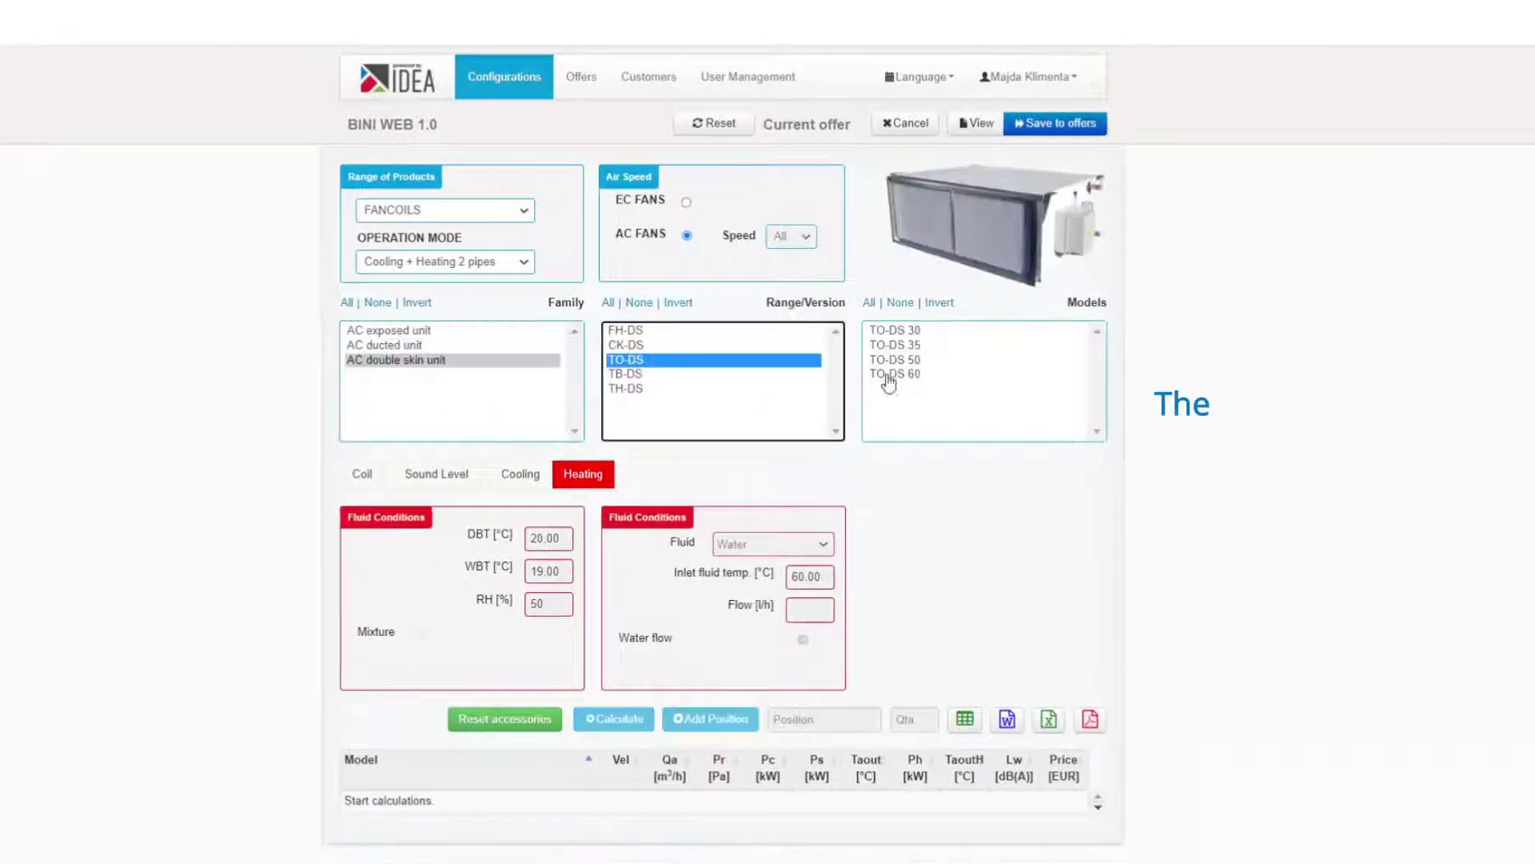
click(894, 361)
click(622, 723)
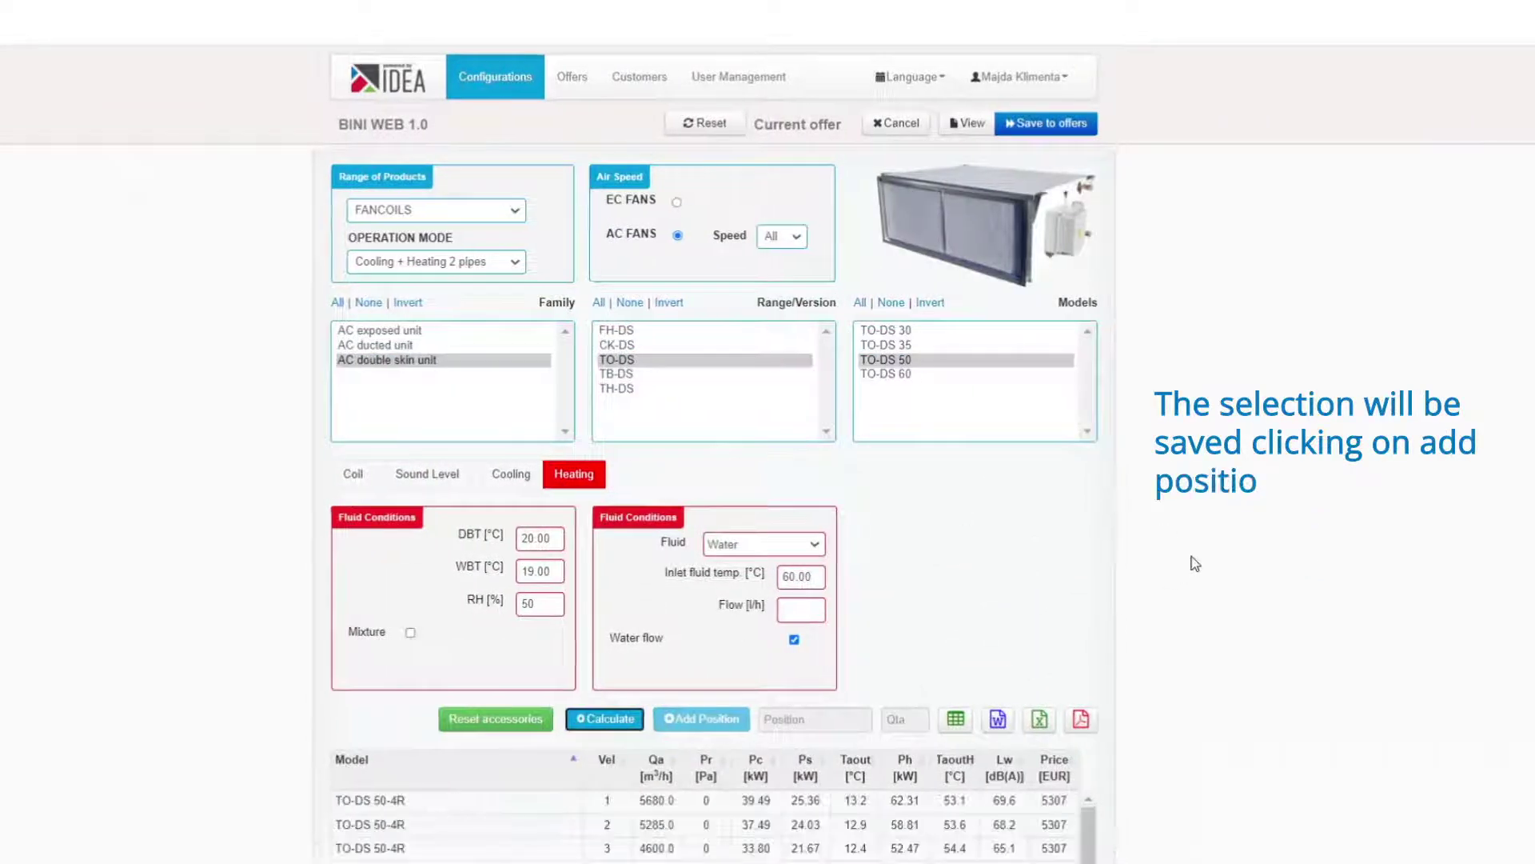
scroll(1152, 577, down, 1)
Step: Add the TO-DS 50-4R at speed 2 with its 2-way valve kit as an offer position
click(744, 718)
scroll(1268, 576, down, 4)
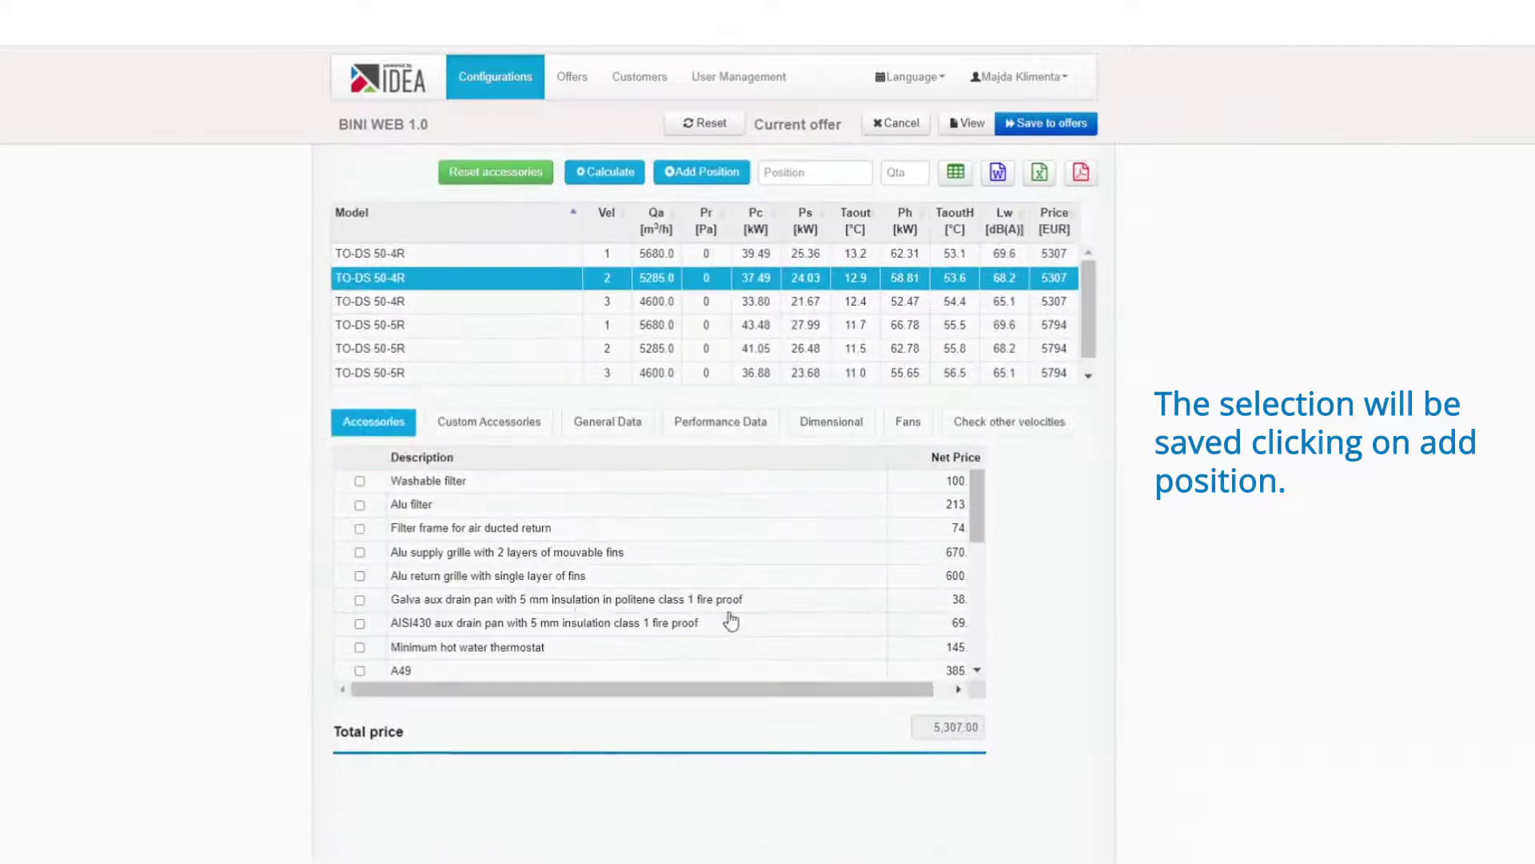
scroll(366, 633, down, 3)
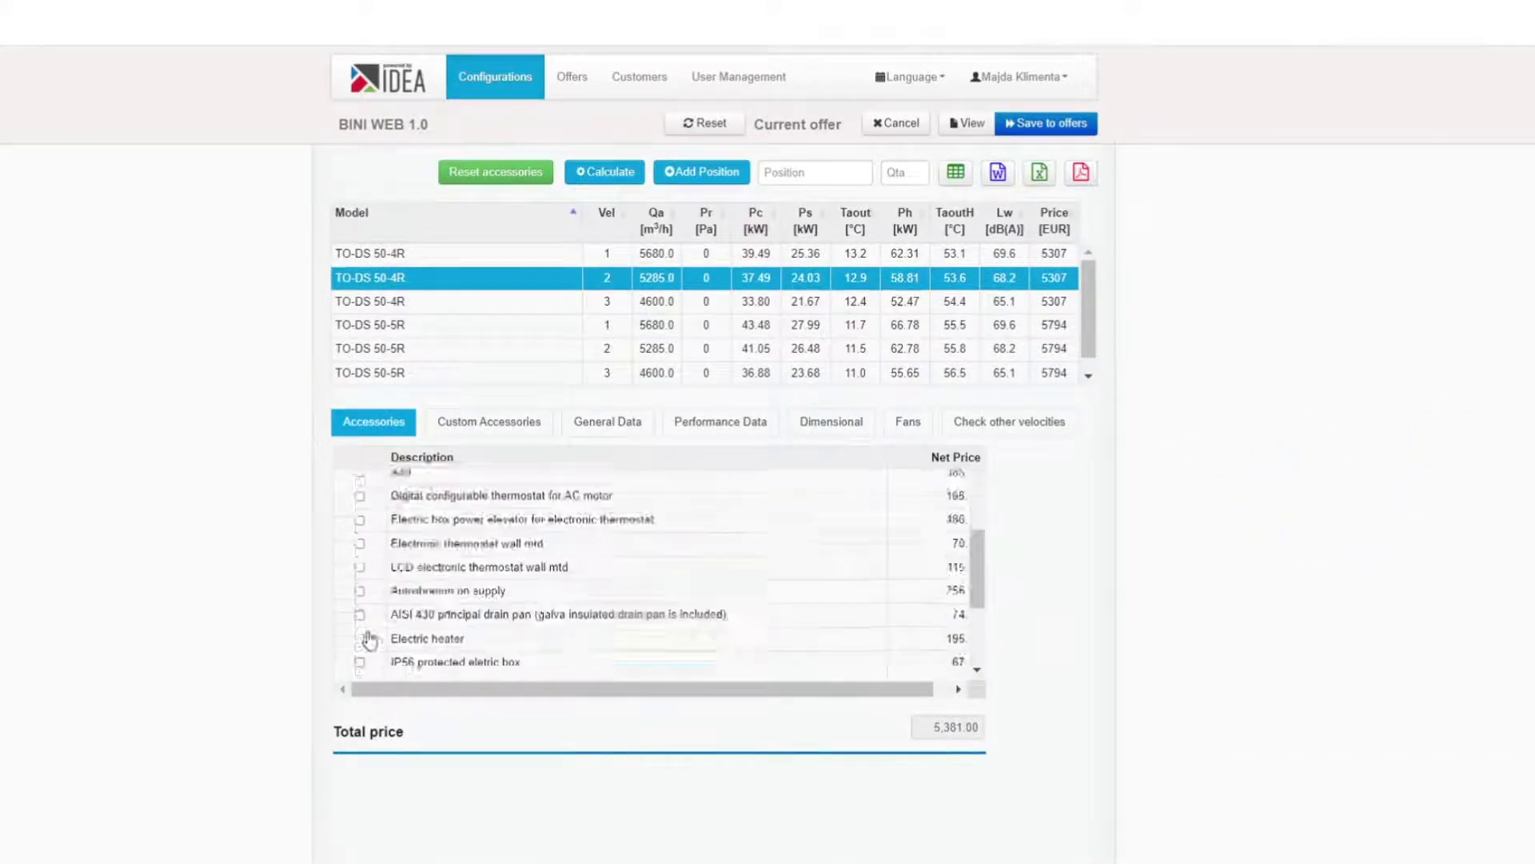
scroll(368, 630, down, 3)
scroll(1184, 619, up, 1)
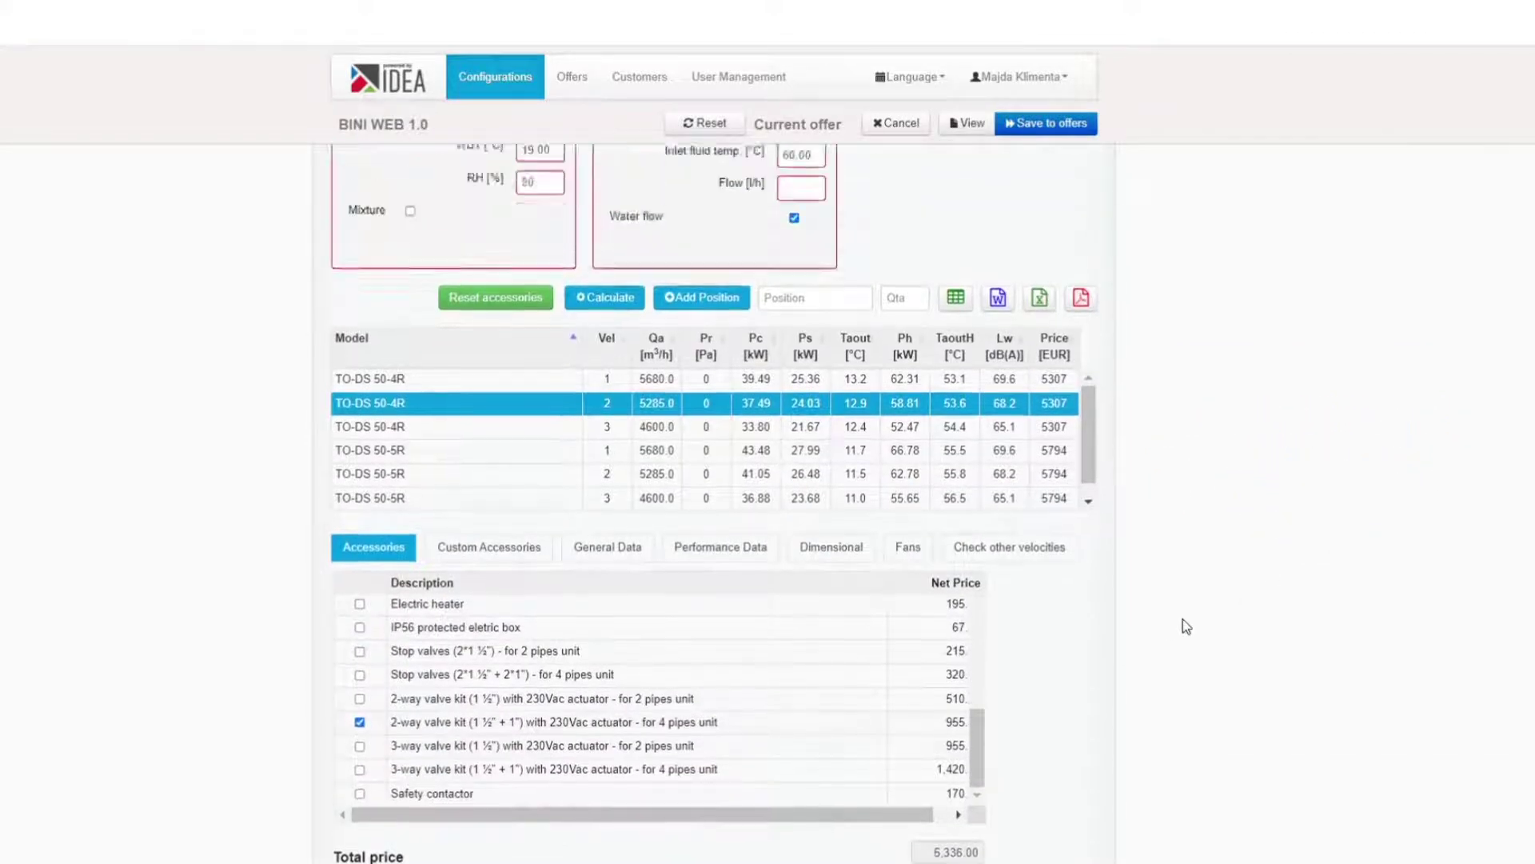
scroll(1182, 619, up, 1)
click(696, 391)
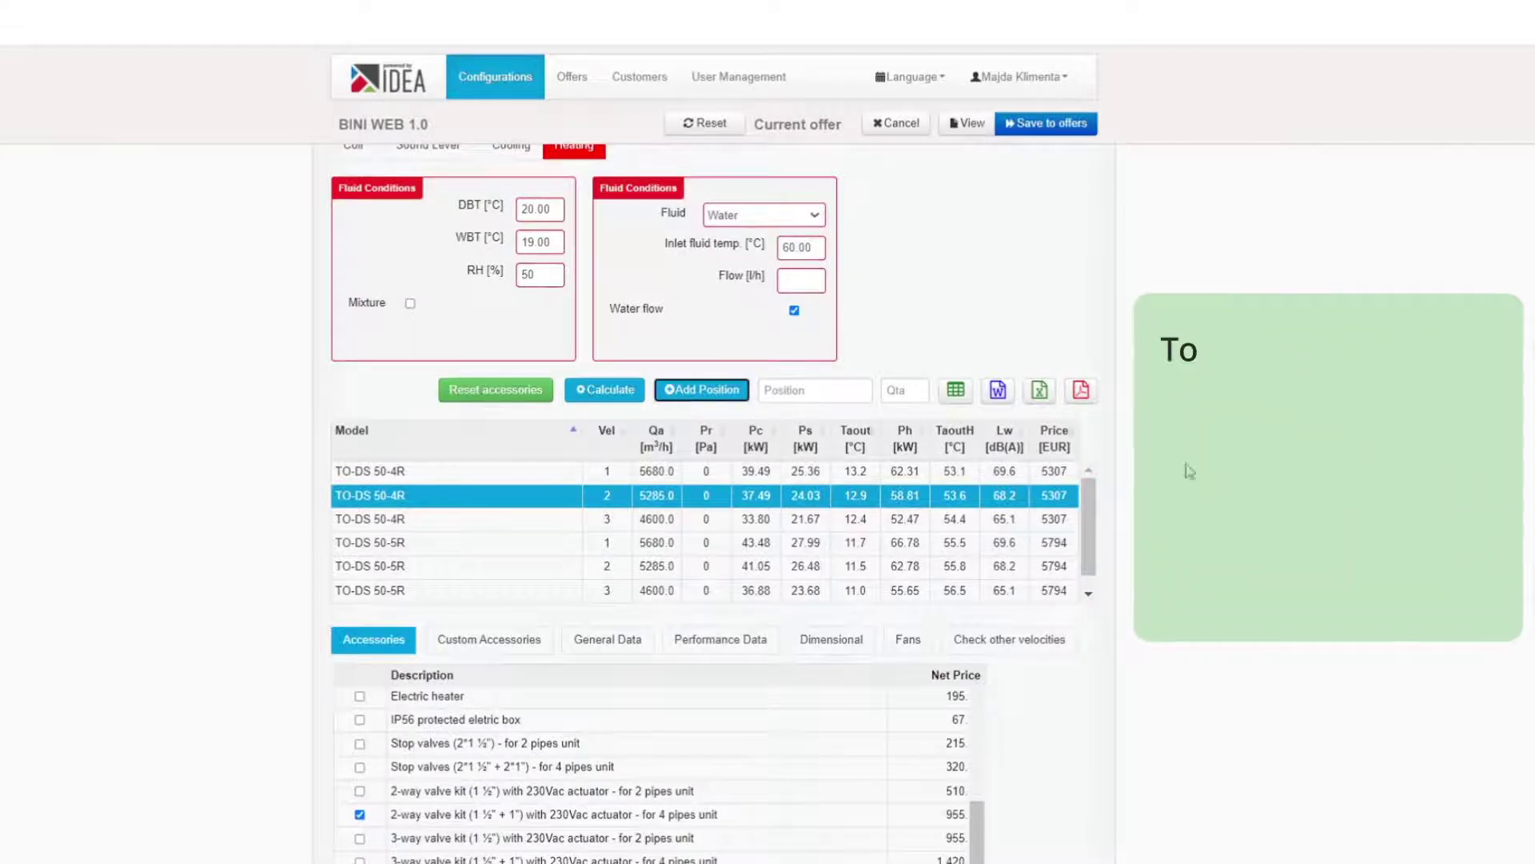
scroll(1270, 471, up, 3)
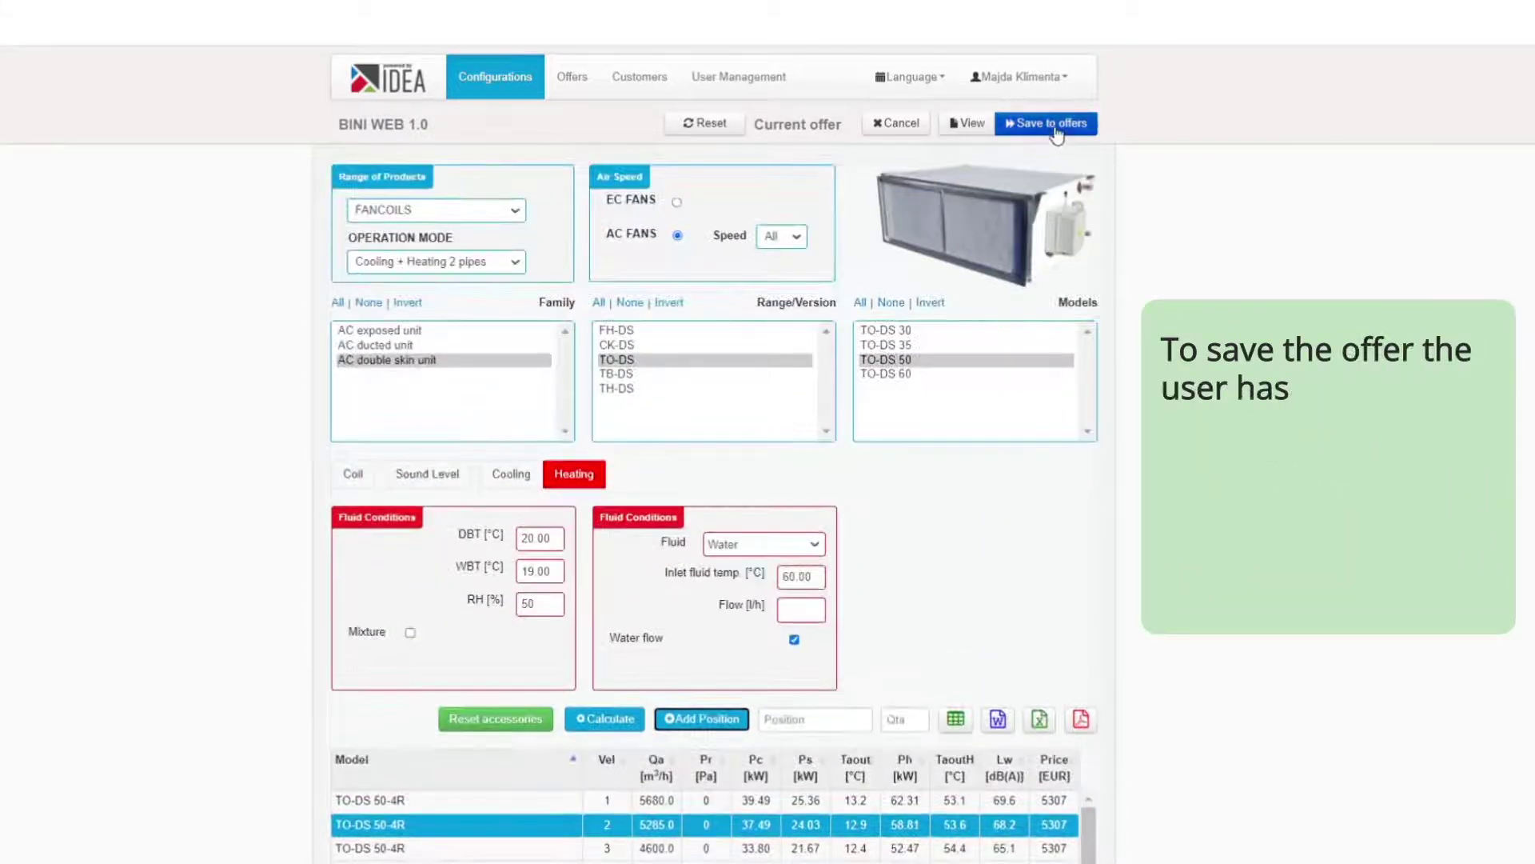
Step: Fill the save-offer form with offer code TEST, version test, customer TEST and reference test
click(1046, 123)
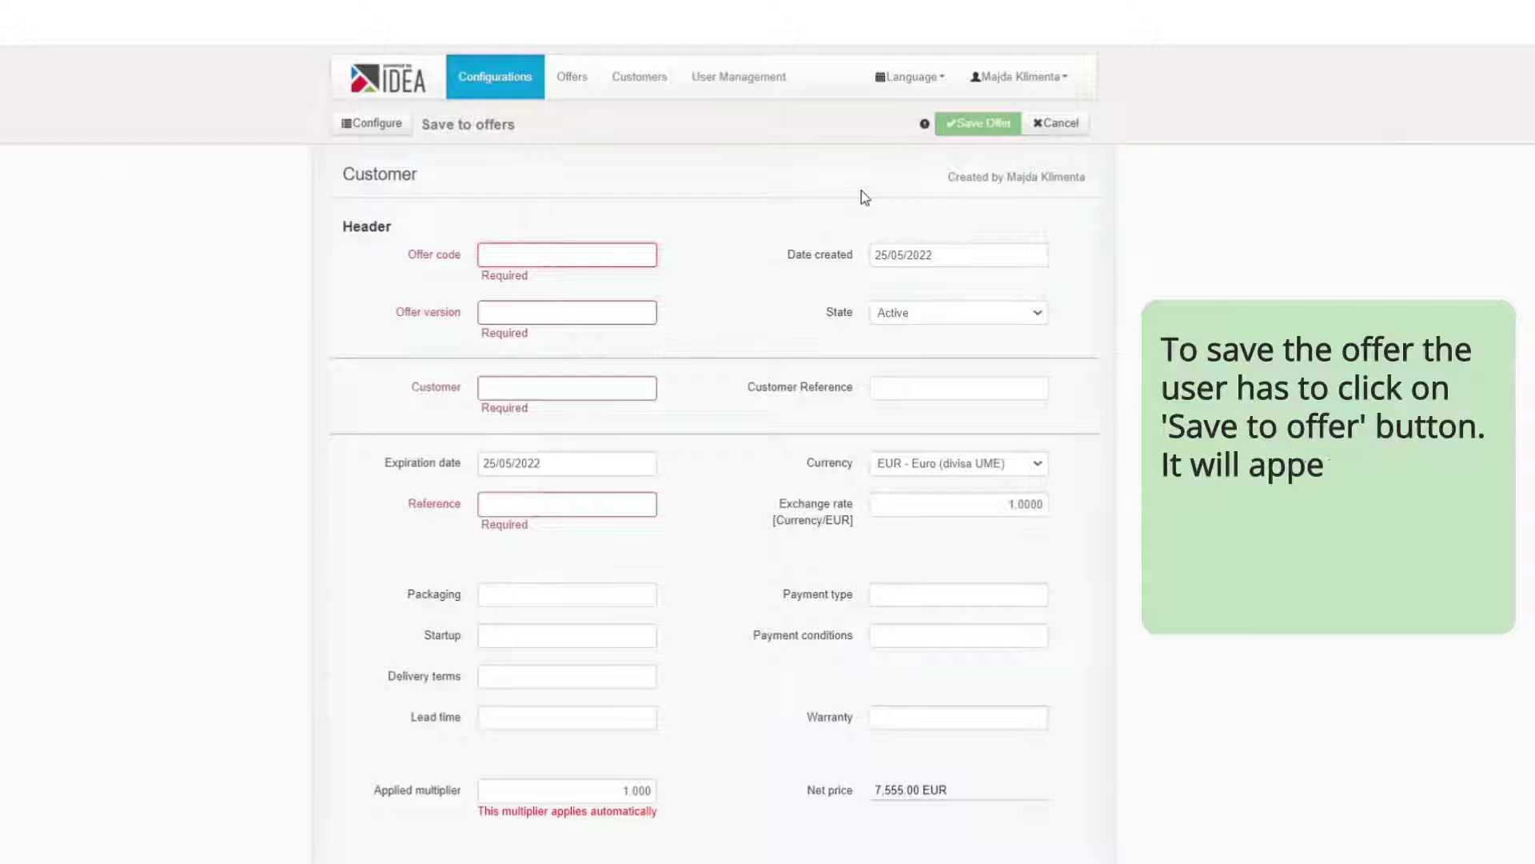
text(TEST)
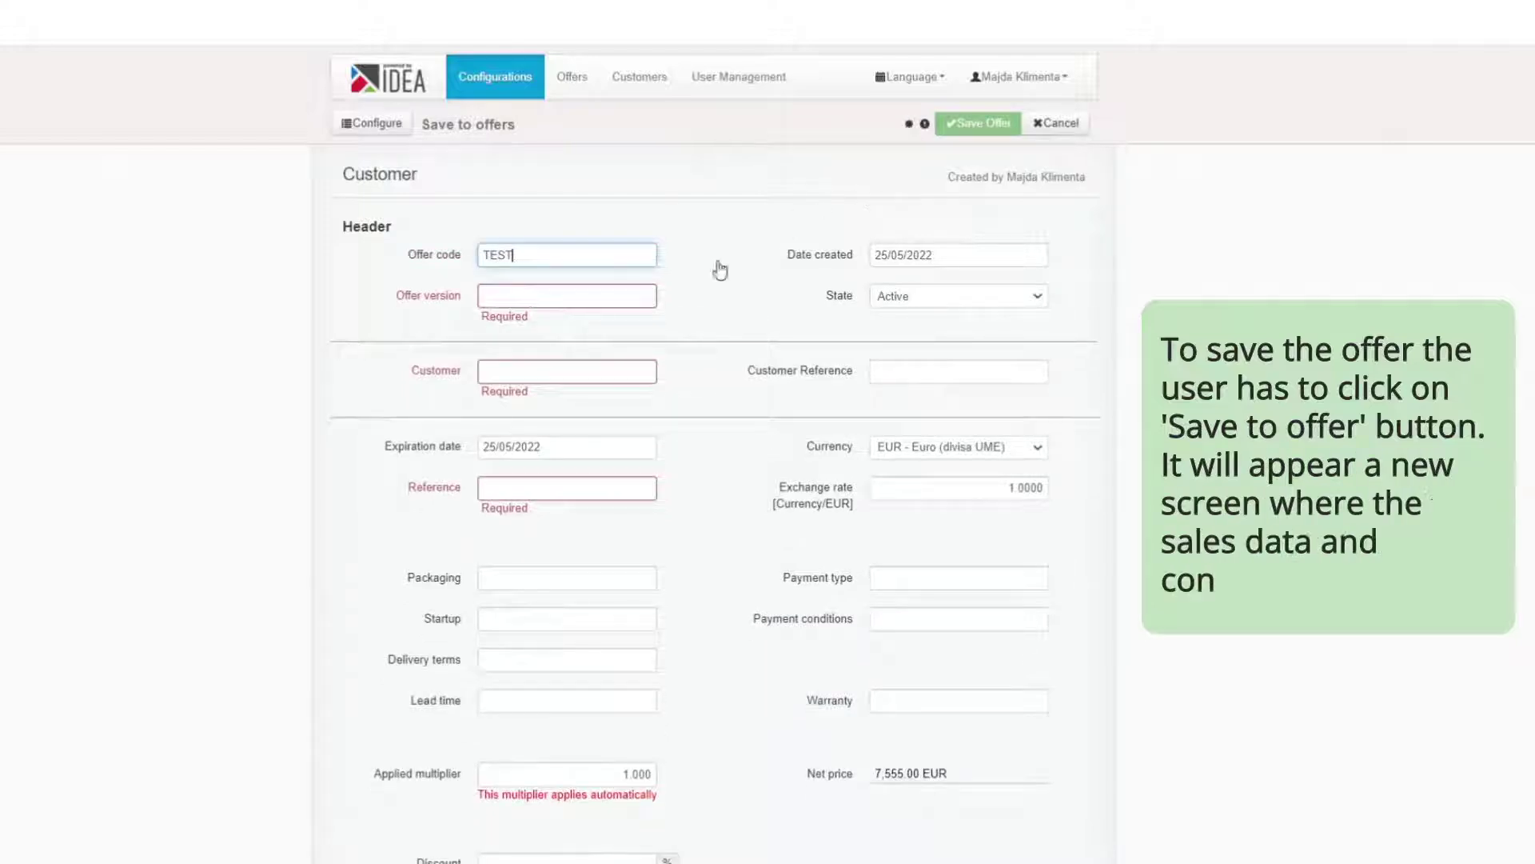
click(646, 292)
click(608, 342)
click(582, 359)
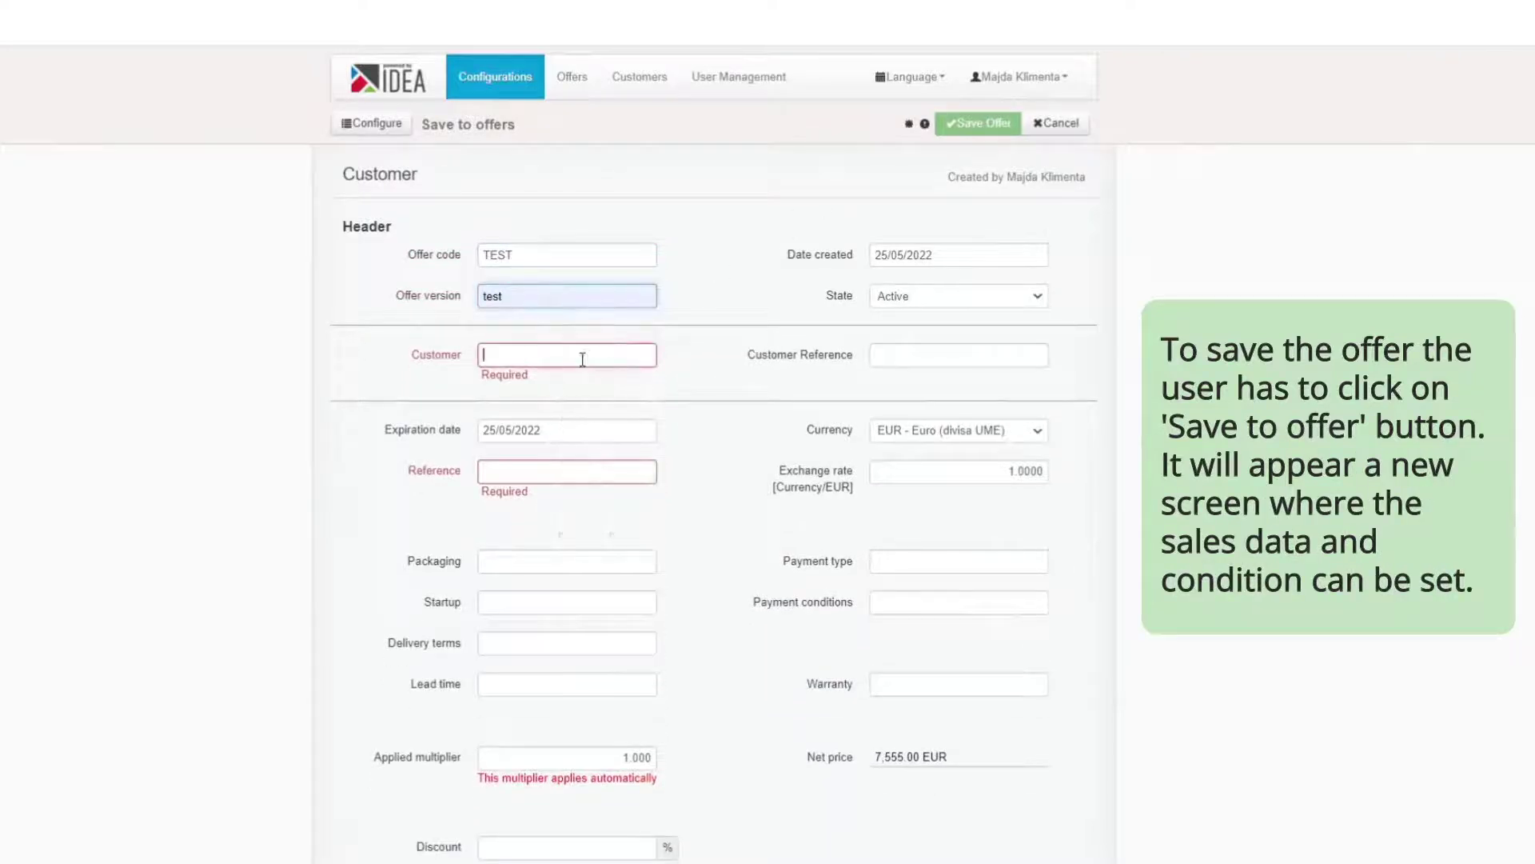
text(TEST)
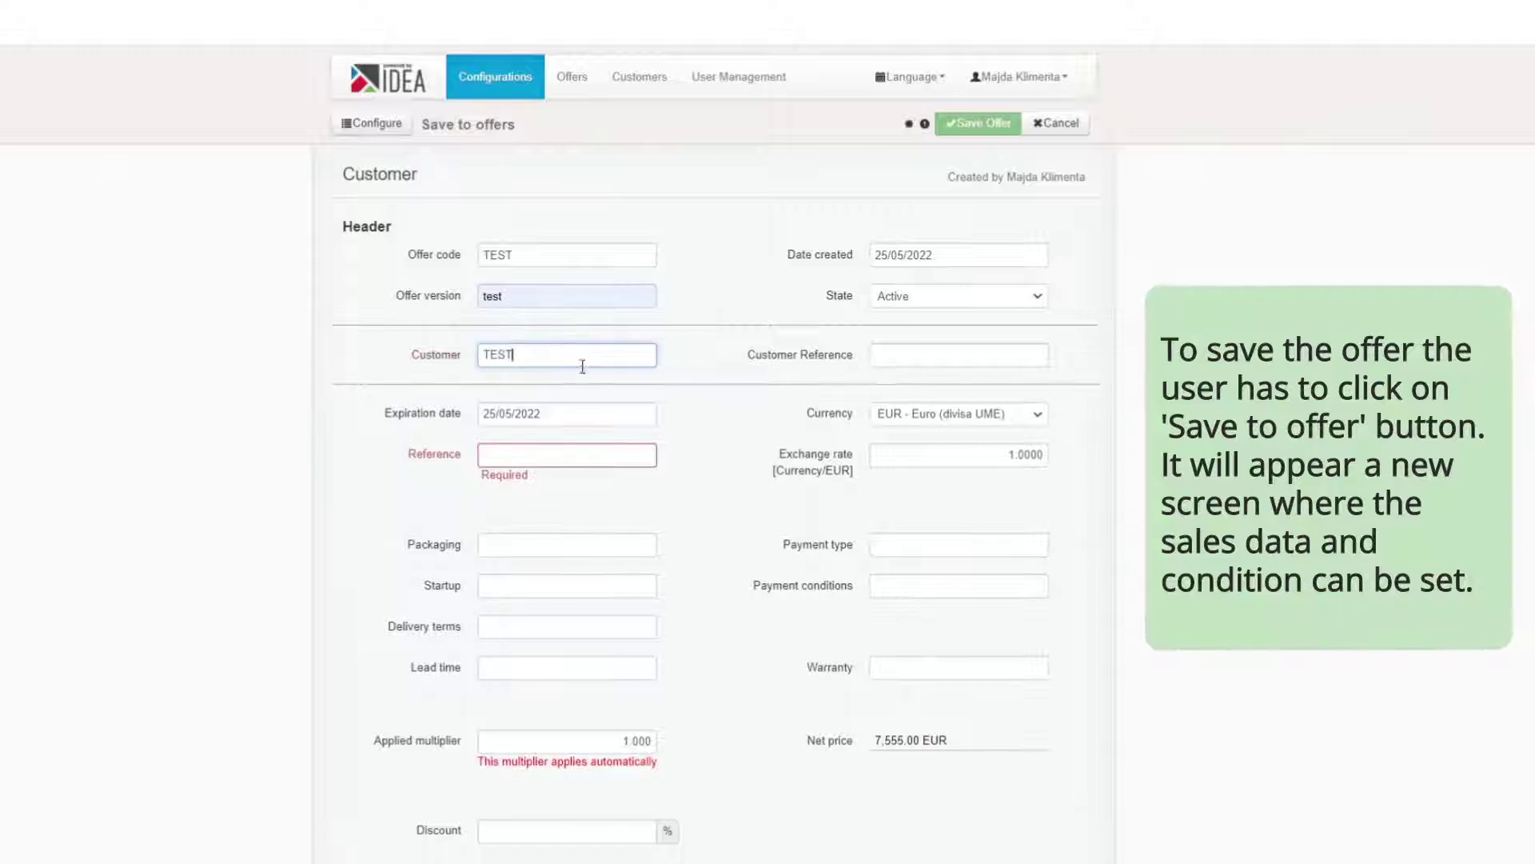
click(557, 455)
click(577, 504)
text(test)
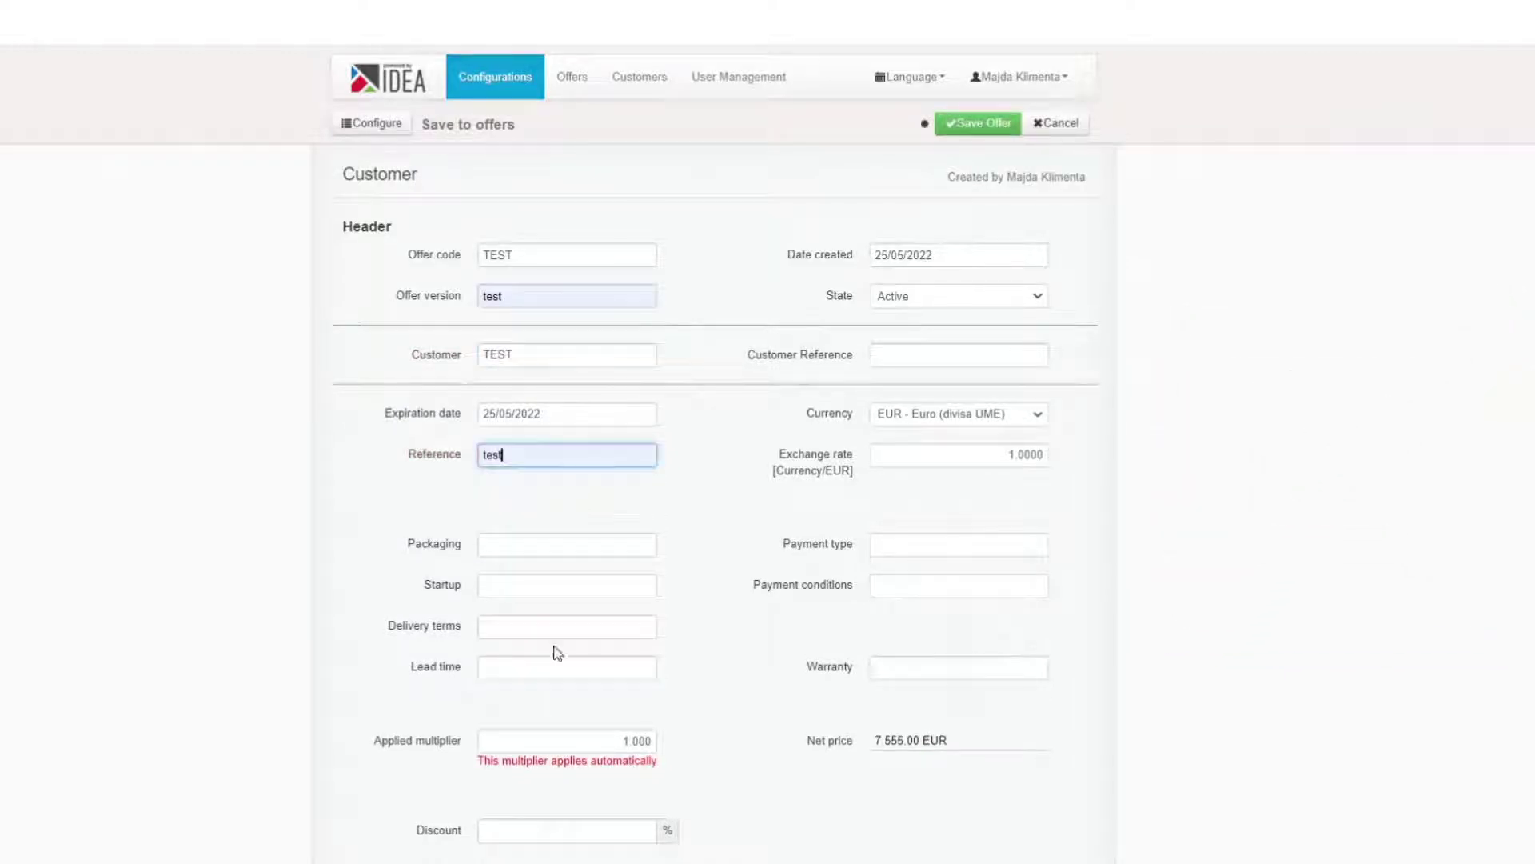
scroll(1011, 453, down, 3)
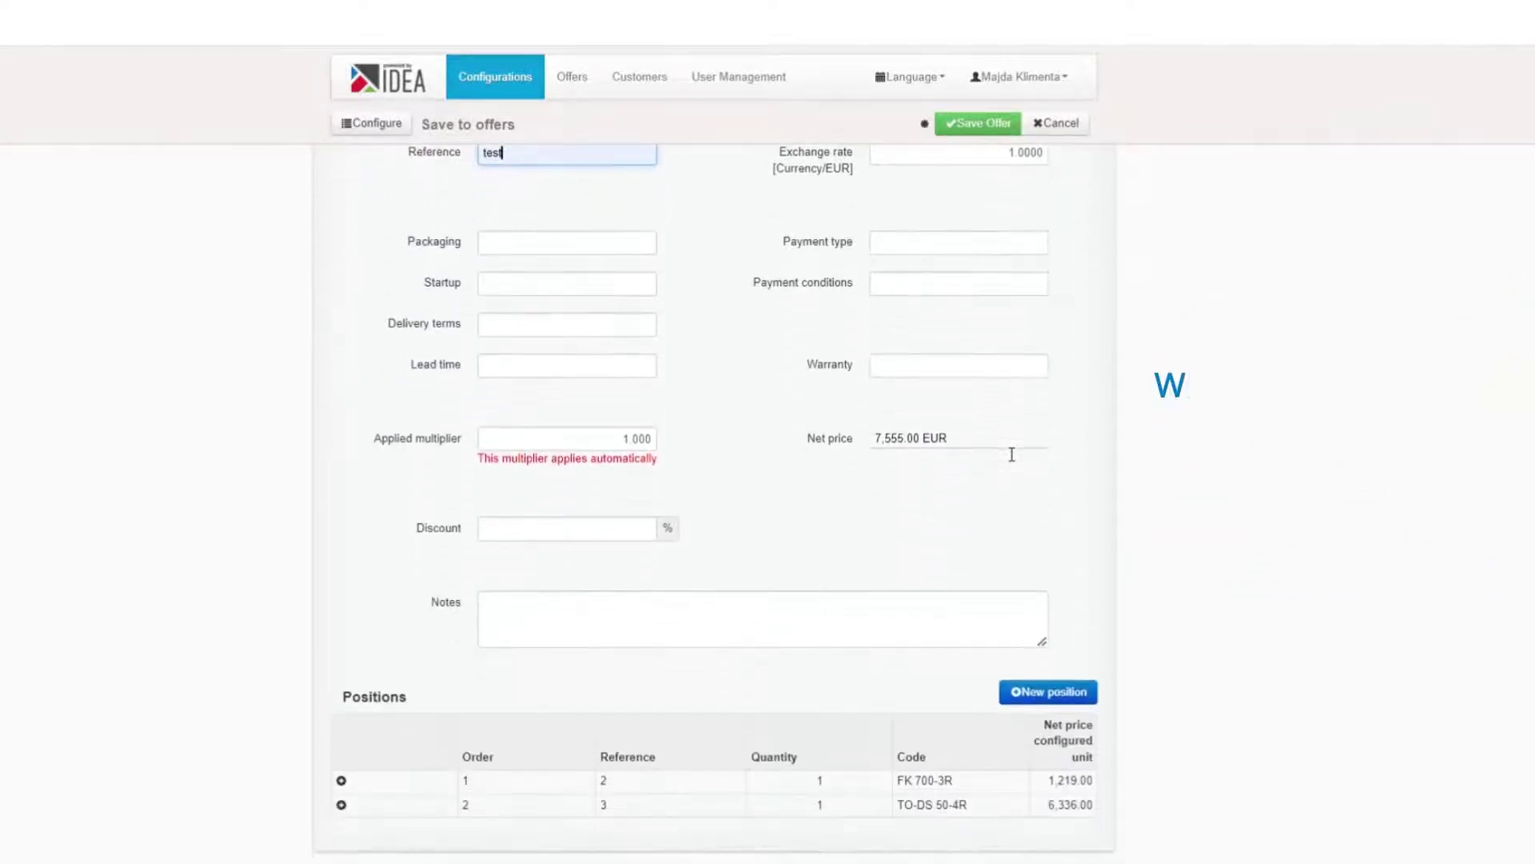
scroll(1011, 462, up, 3)
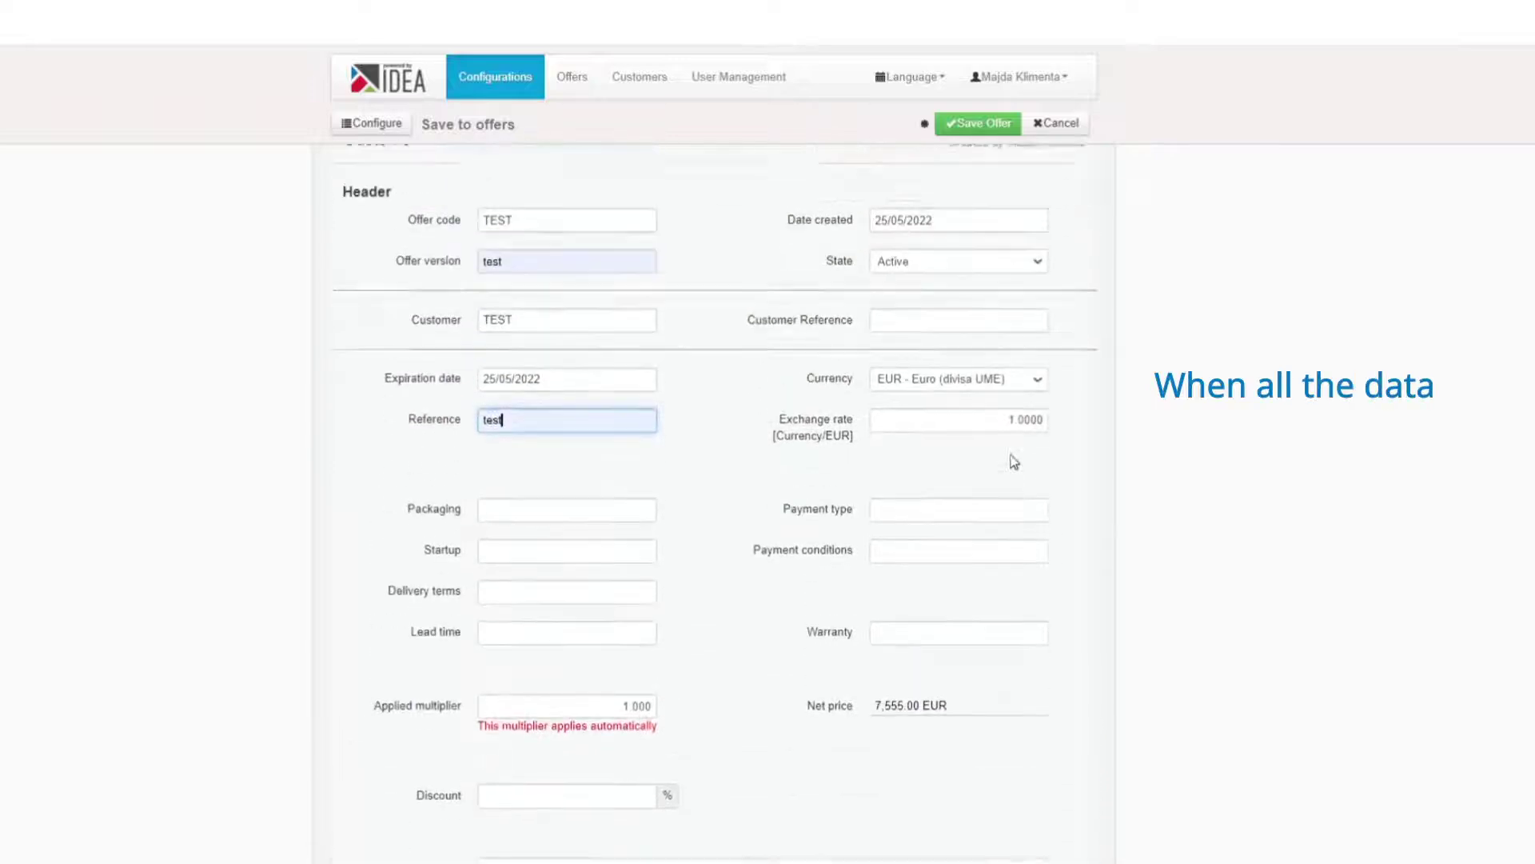
Step: Save the offer and print it to PDF with first page, technical datasheet and discount included
click(974, 132)
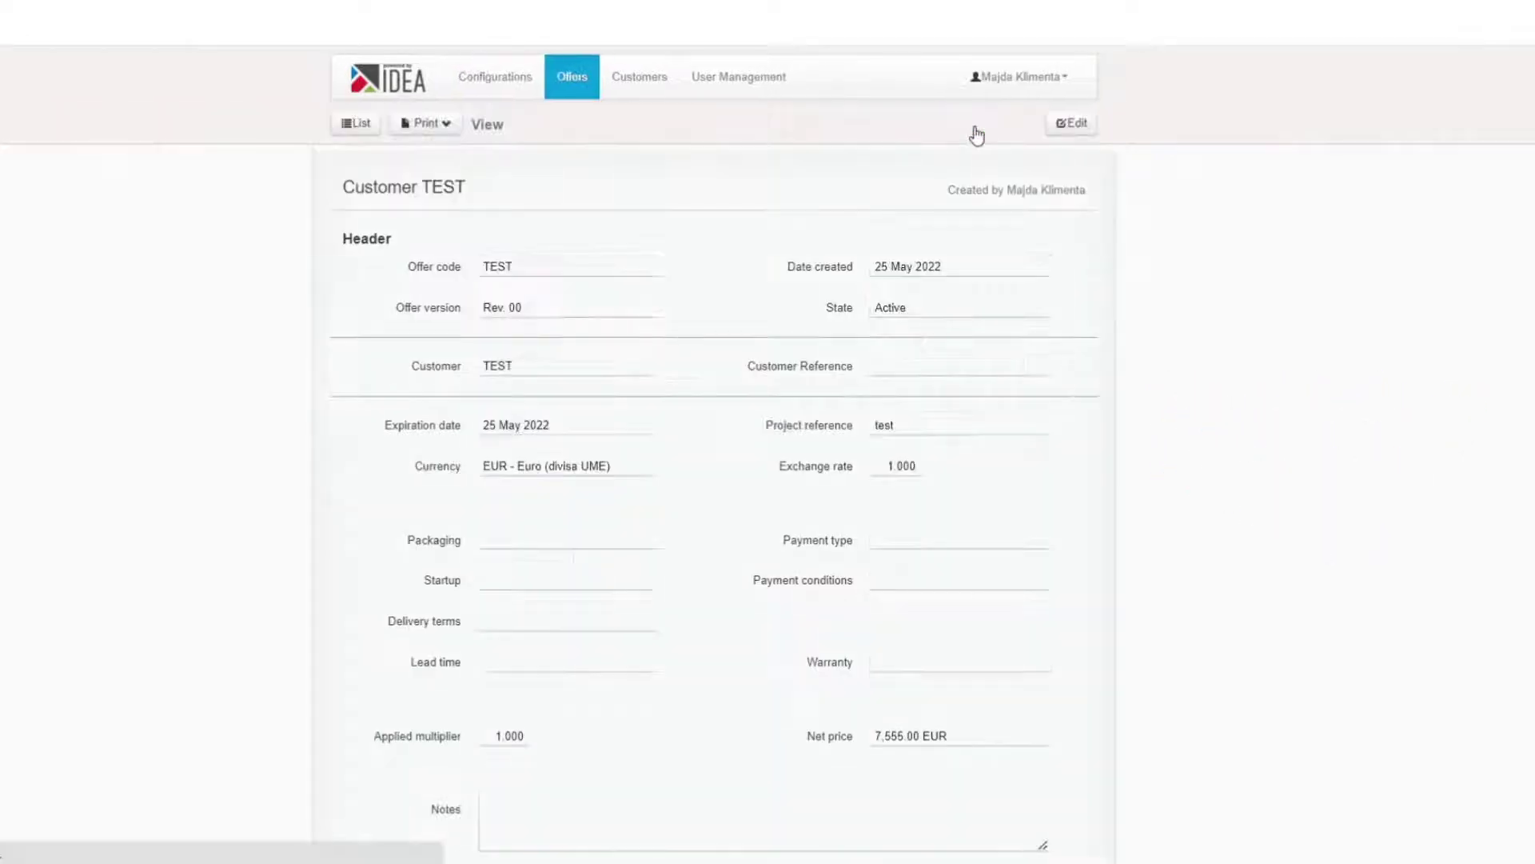
click(446, 127)
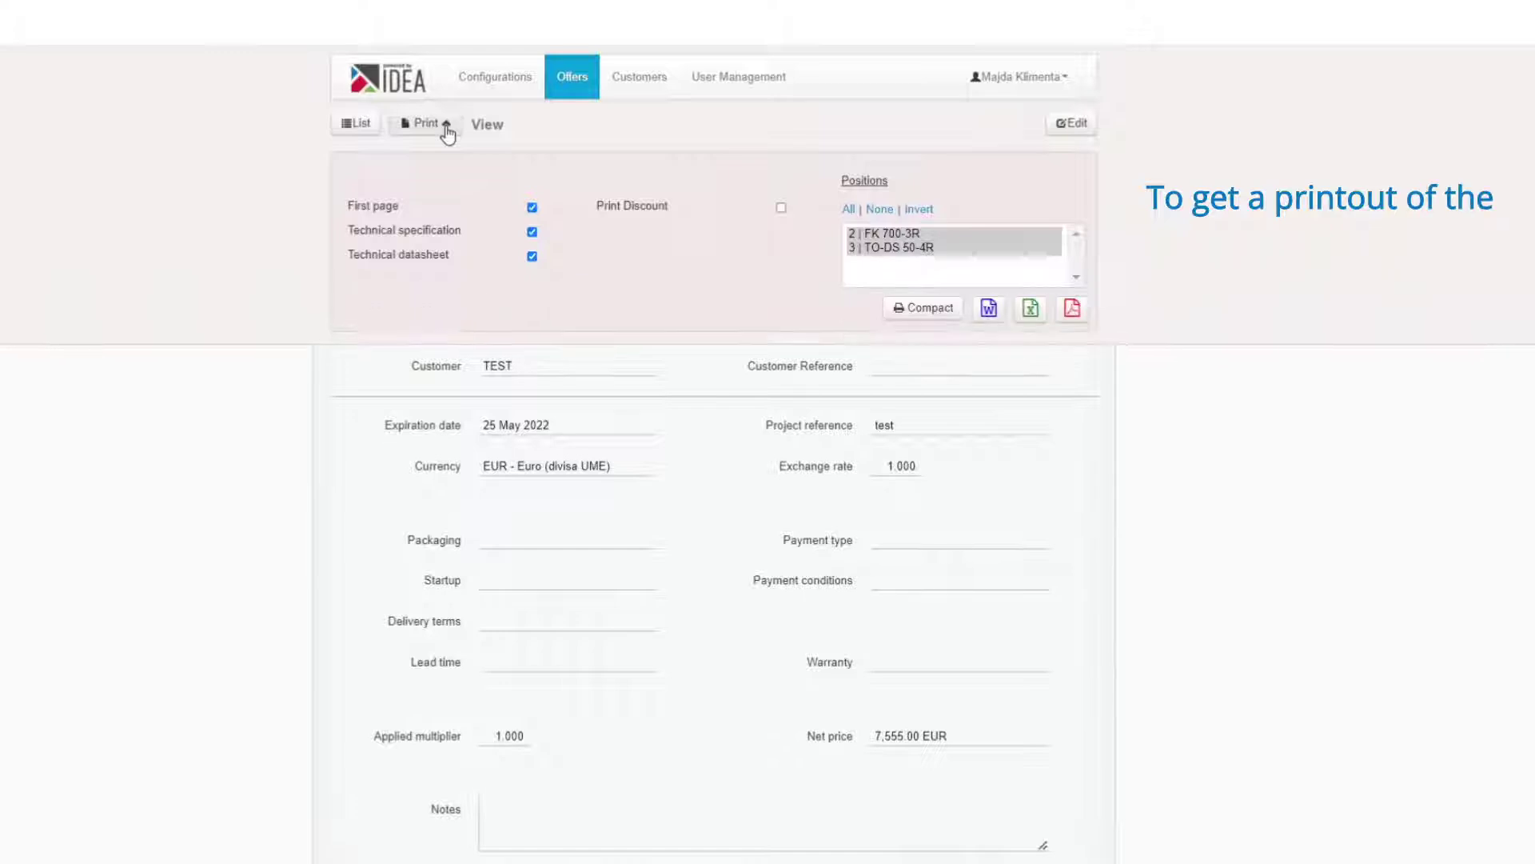
click(533, 209)
click(536, 258)
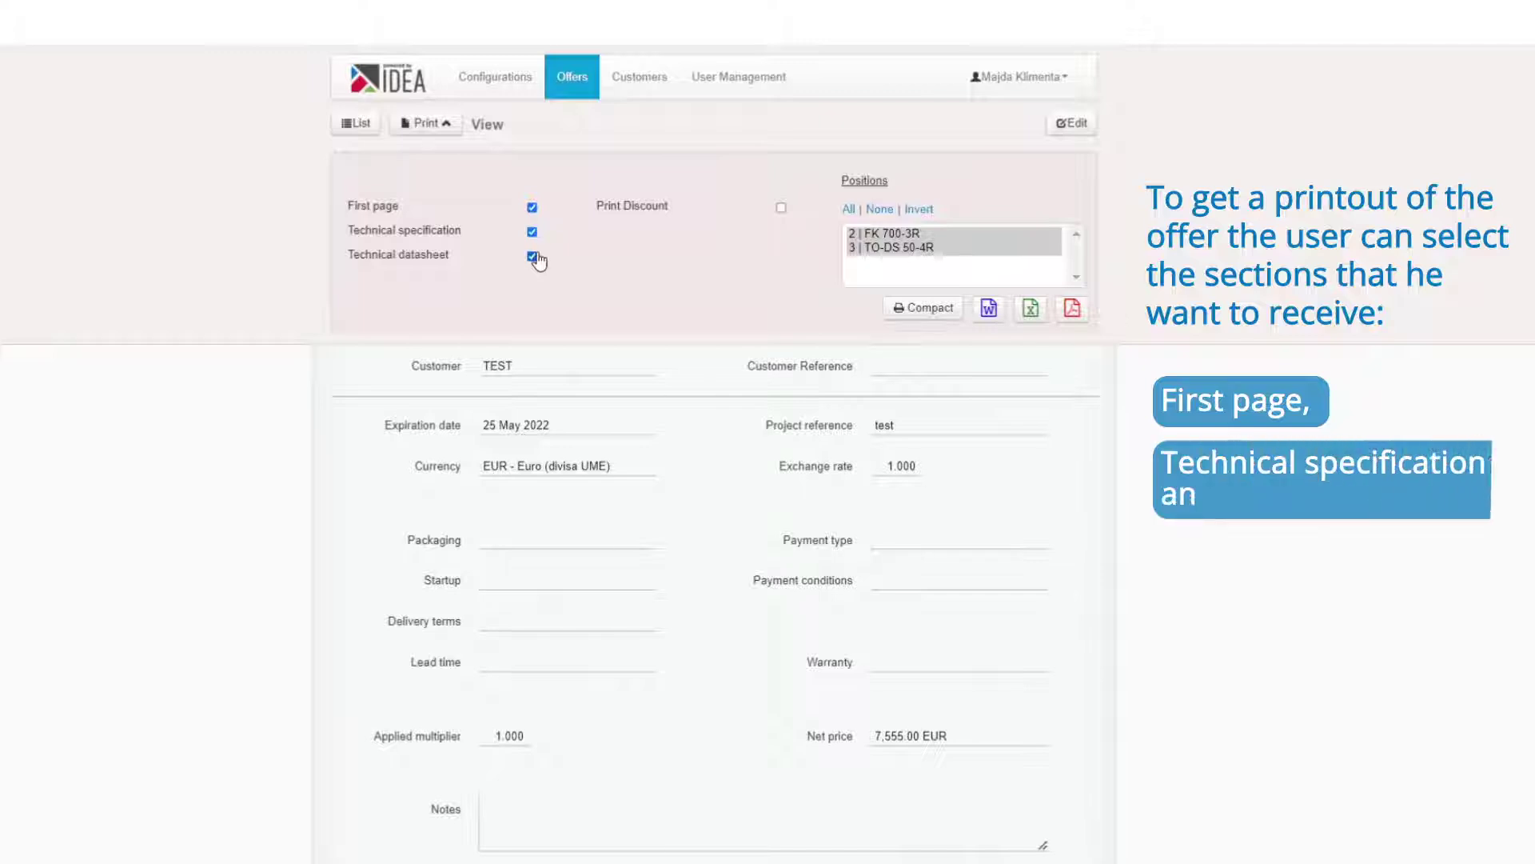
click(782, 209)
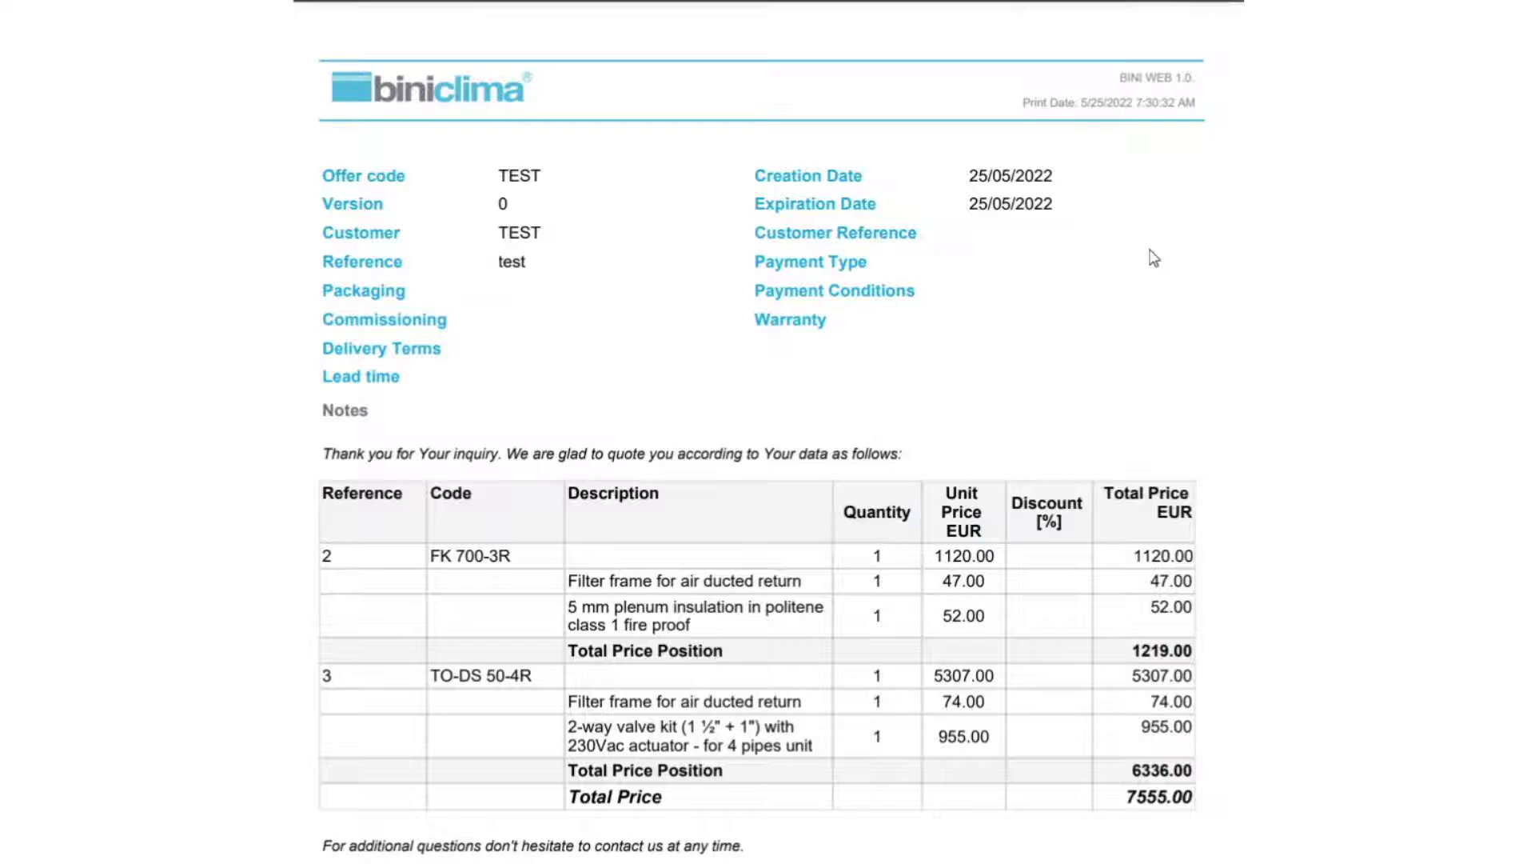
scroll(1152, 258, down, 1)
scroll(1151, 259, down, 1)
scroll(1152, 258, down, 1)
scroll(1153, 258, down, 2)
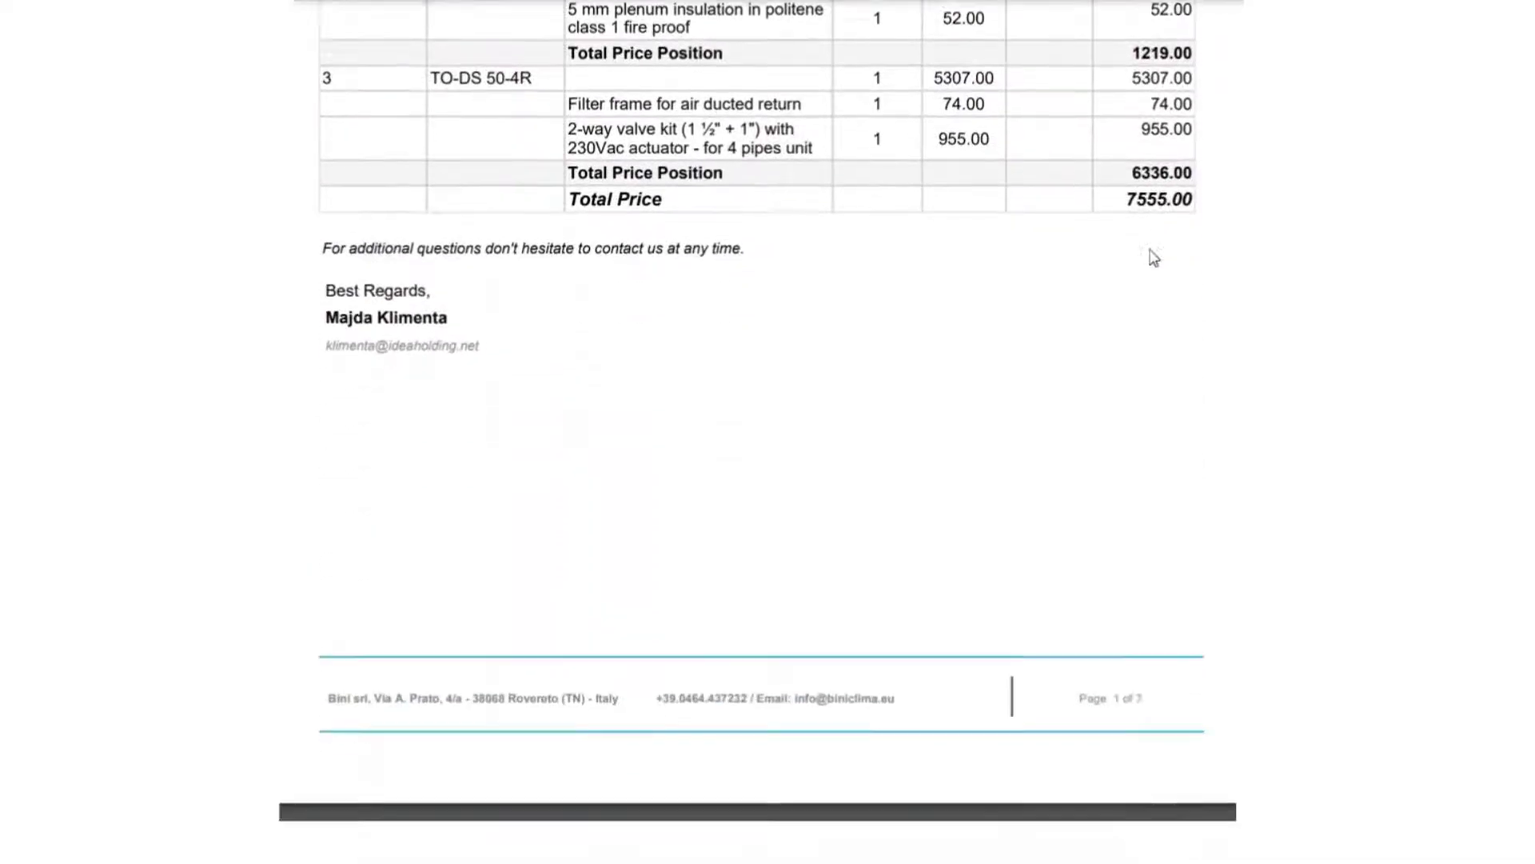
scroll(1151, 259, down, 2)
scroll(1151, 258, down, 2)
scroll(1152, 259, down, 2)
scroll(1151, 258, down, 3)
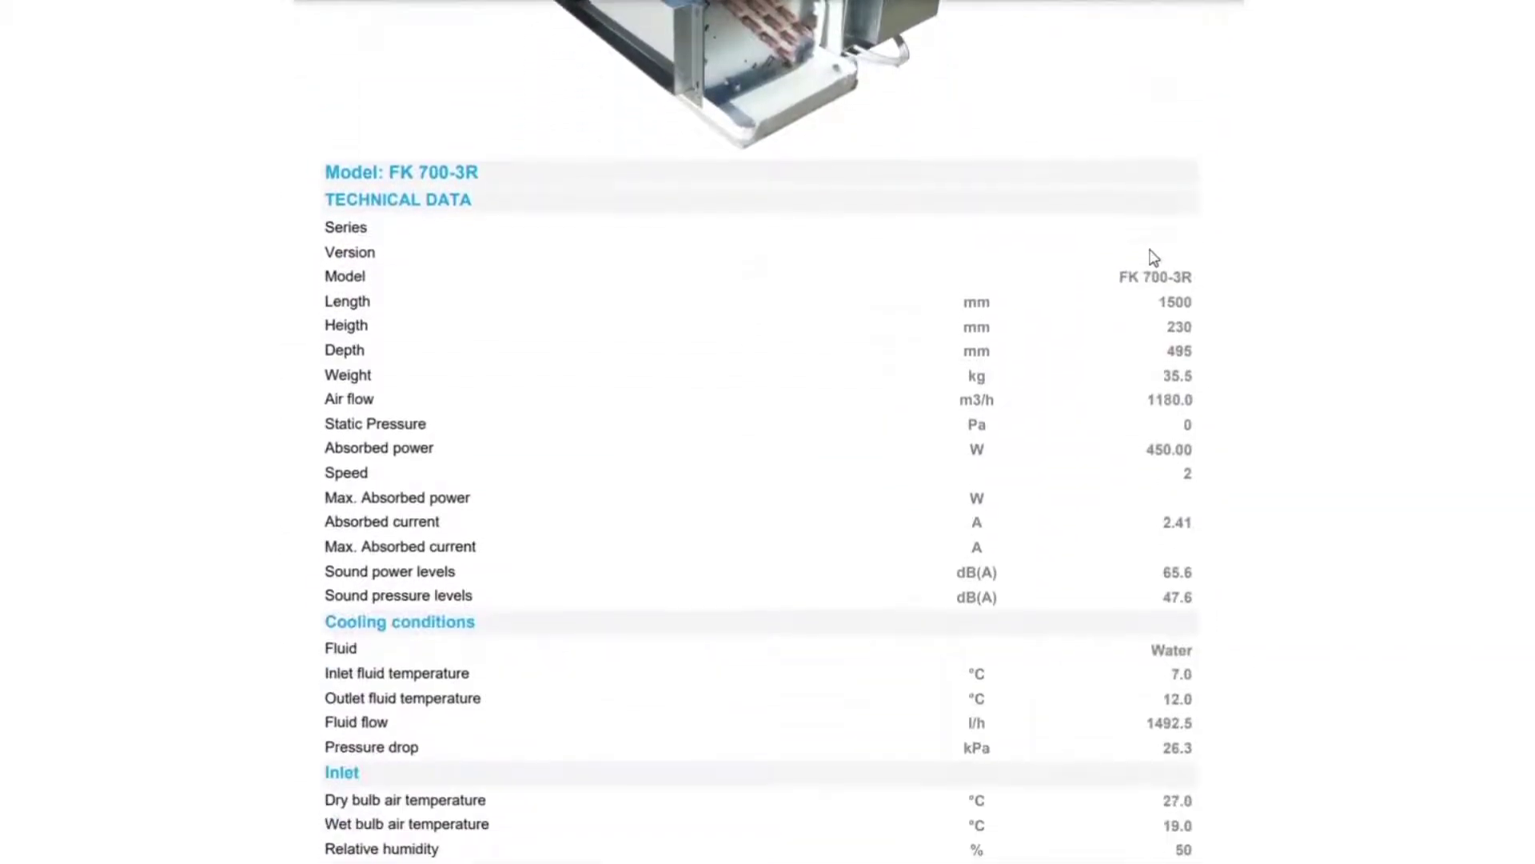
scroll(1151, 259, down, 1)
scroll(1152, 258, down, 3)
scroll(1151, 259, down, 2)
scroll(1152, 258, down, 3)
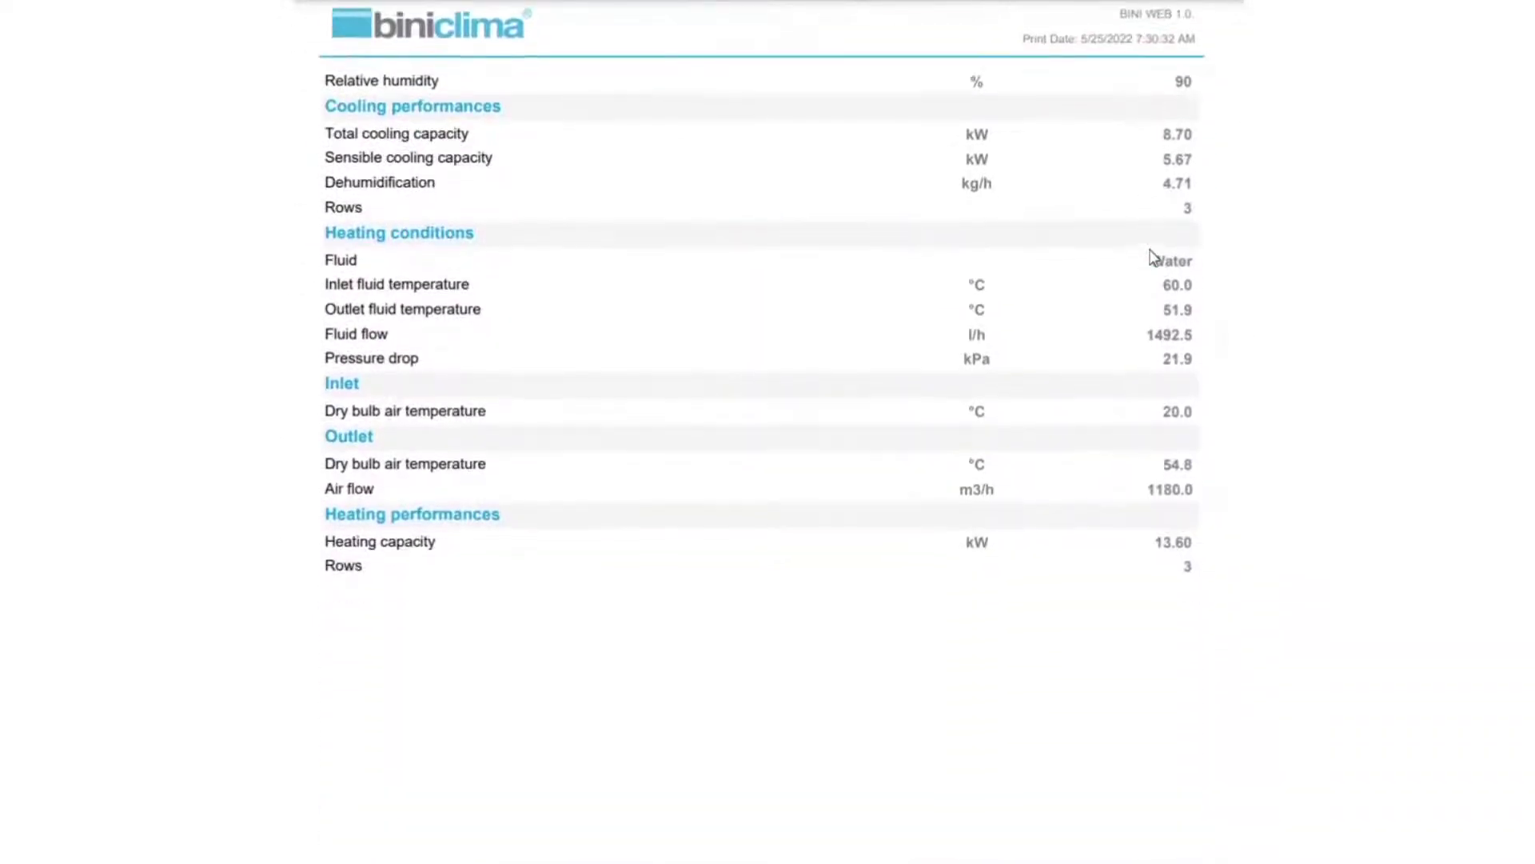
scroll(1152, 257, down, 3)
scroll(1152, 258, down, 4)
scroll(1151, 258, down, 1)
scroll(1152, 258, down, 5)
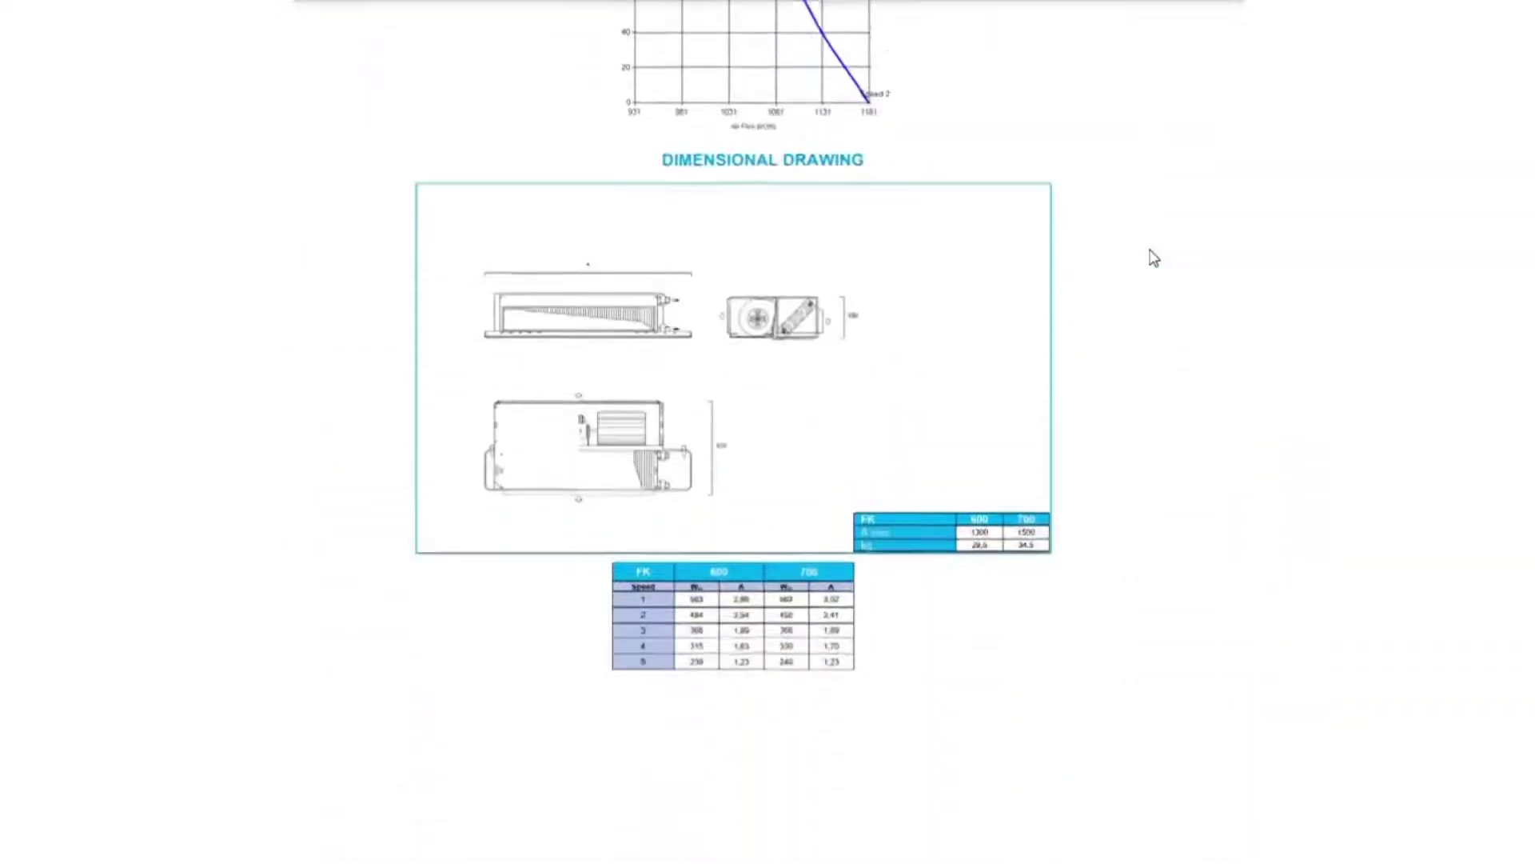
scroll(1152, 259, down, 2)
scroll(1152, 258, down, 5)
scroll(1152, 258, down, 1)
scroll(1151, 258, down, 4)
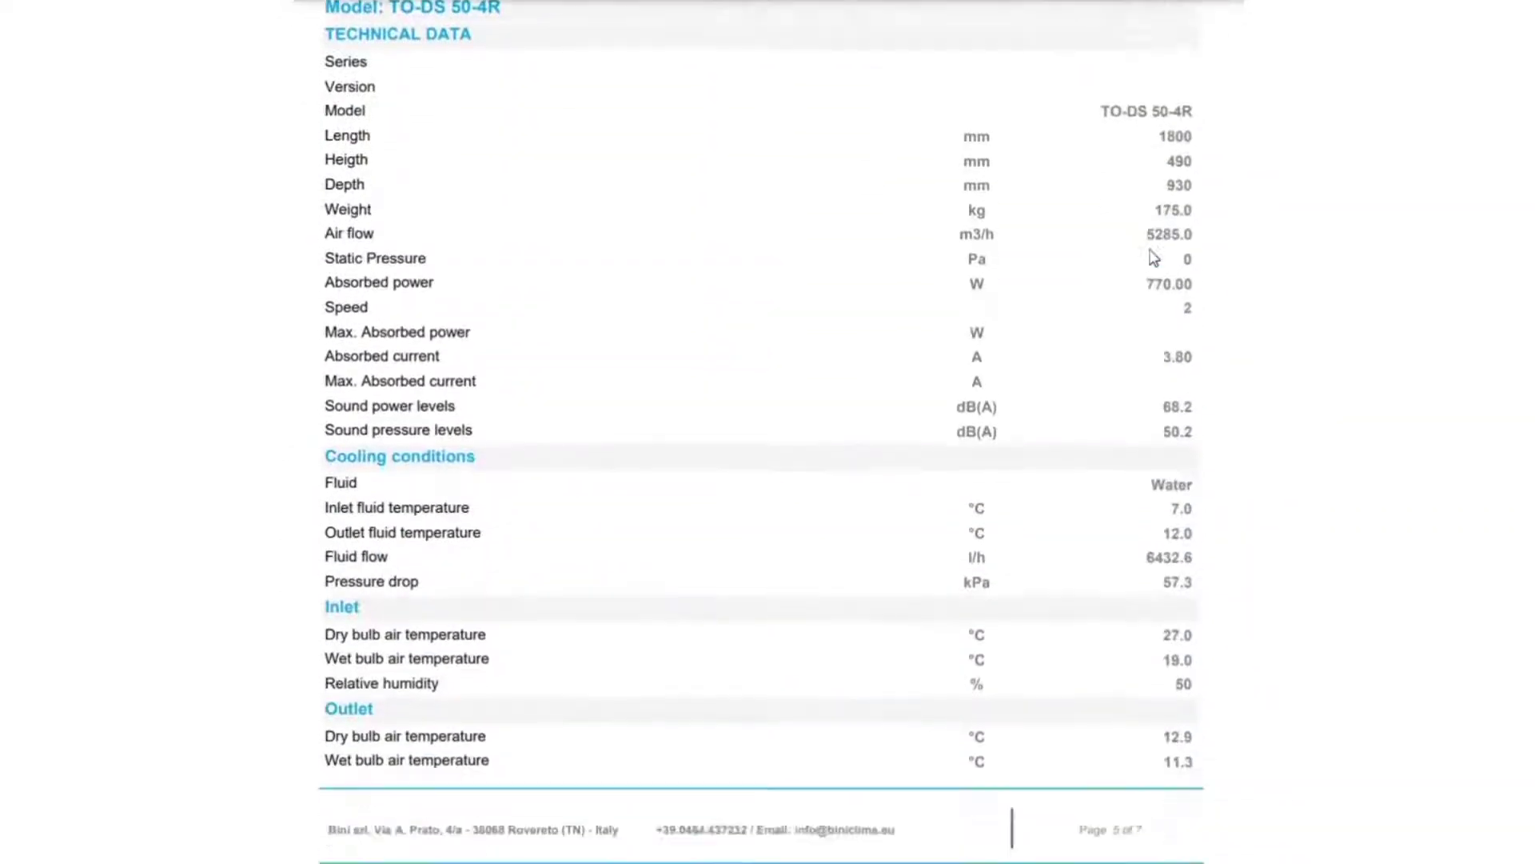
scroll(1152, 257, down, 2)
scroll(1152, 258, down, 4)
scroll(1152, 258, down, 3)
scroll(1152, 259, down, 3)
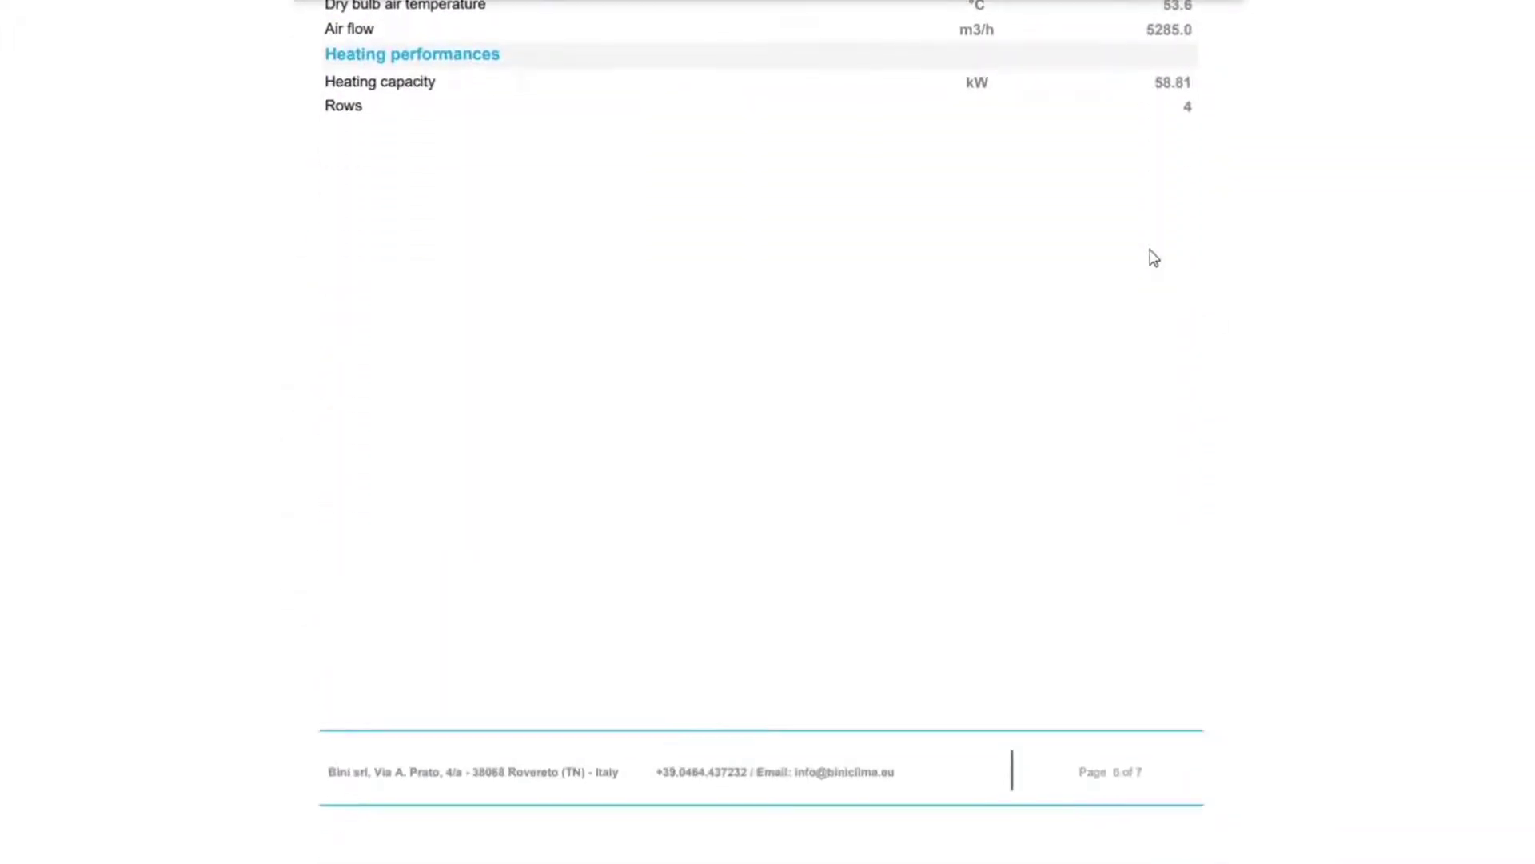
scroll(1151, 258, down, 4)
scroll(1152, 257, down, 2)
scroll(1152, 258, down, 5)
scroll(1152, 258, down, 1)
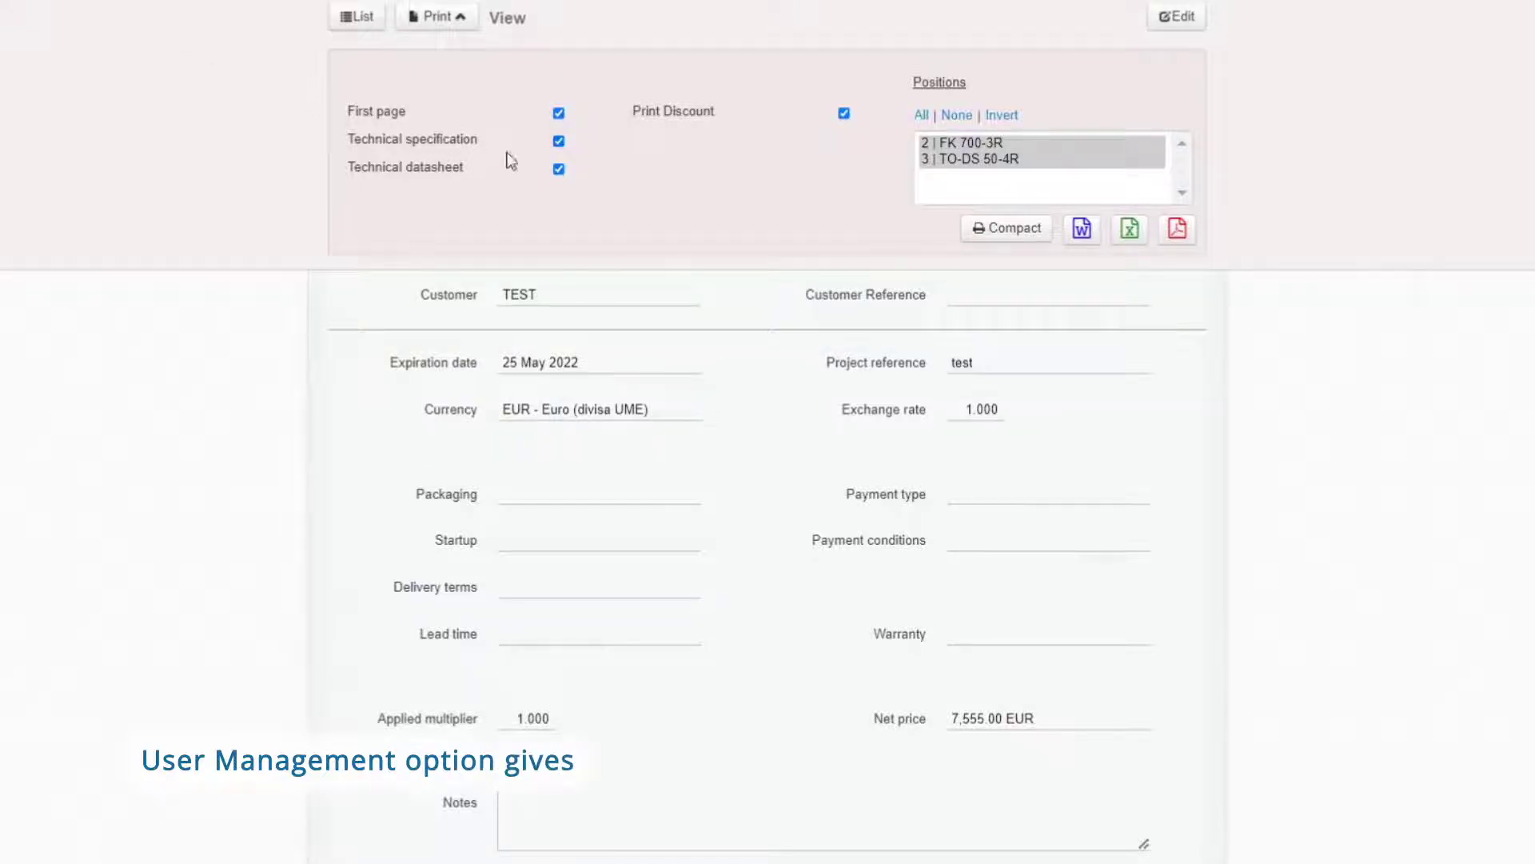
Step: Leave the printout and show the User Management list of registered users
click(544, 5)
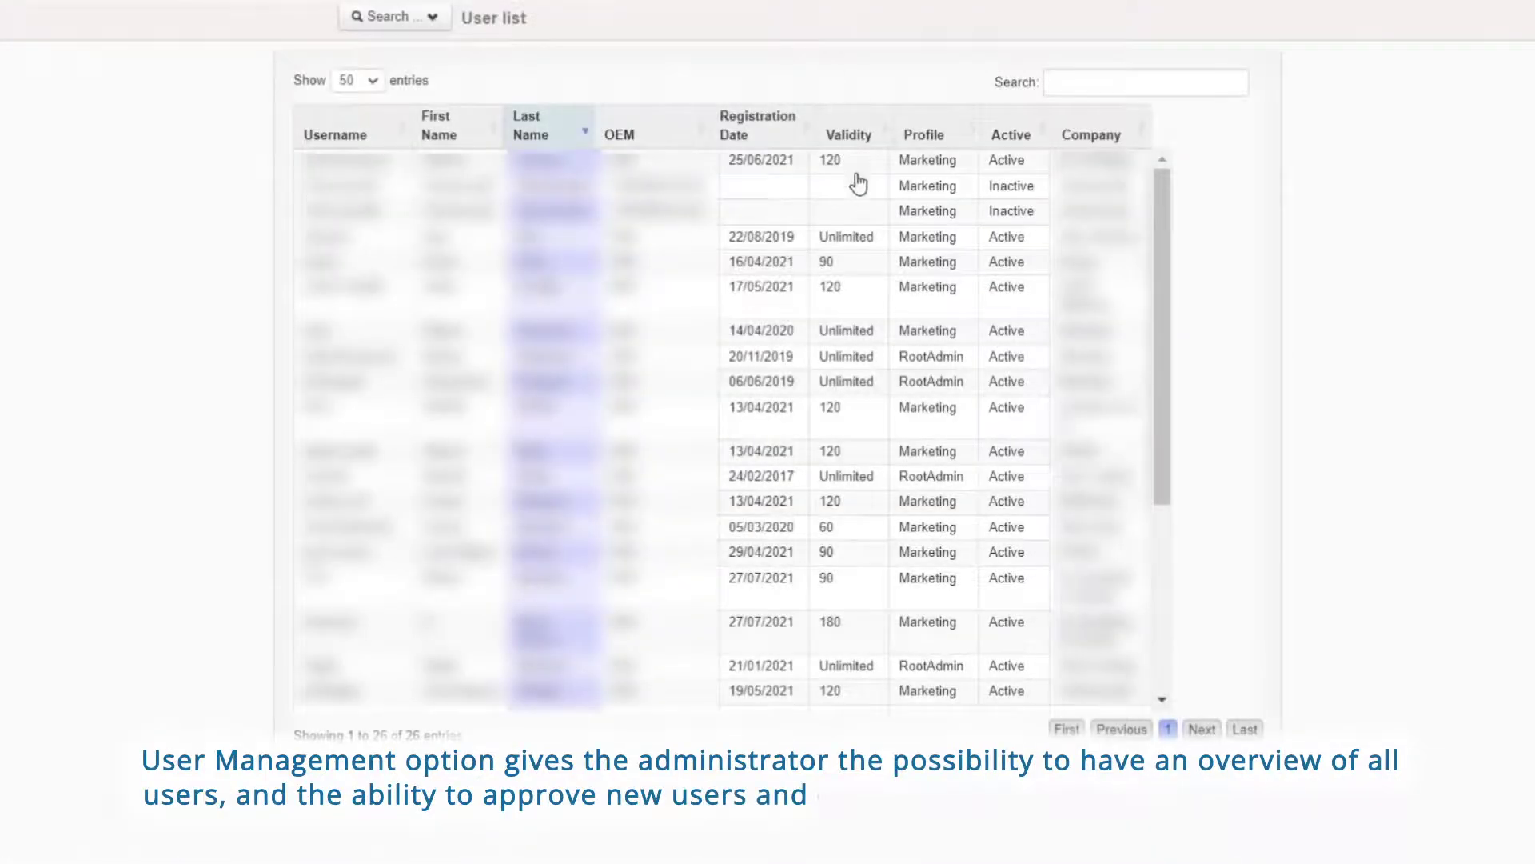
scroll(858, 183, down, 5)
scroll(868, 212, up, 5)
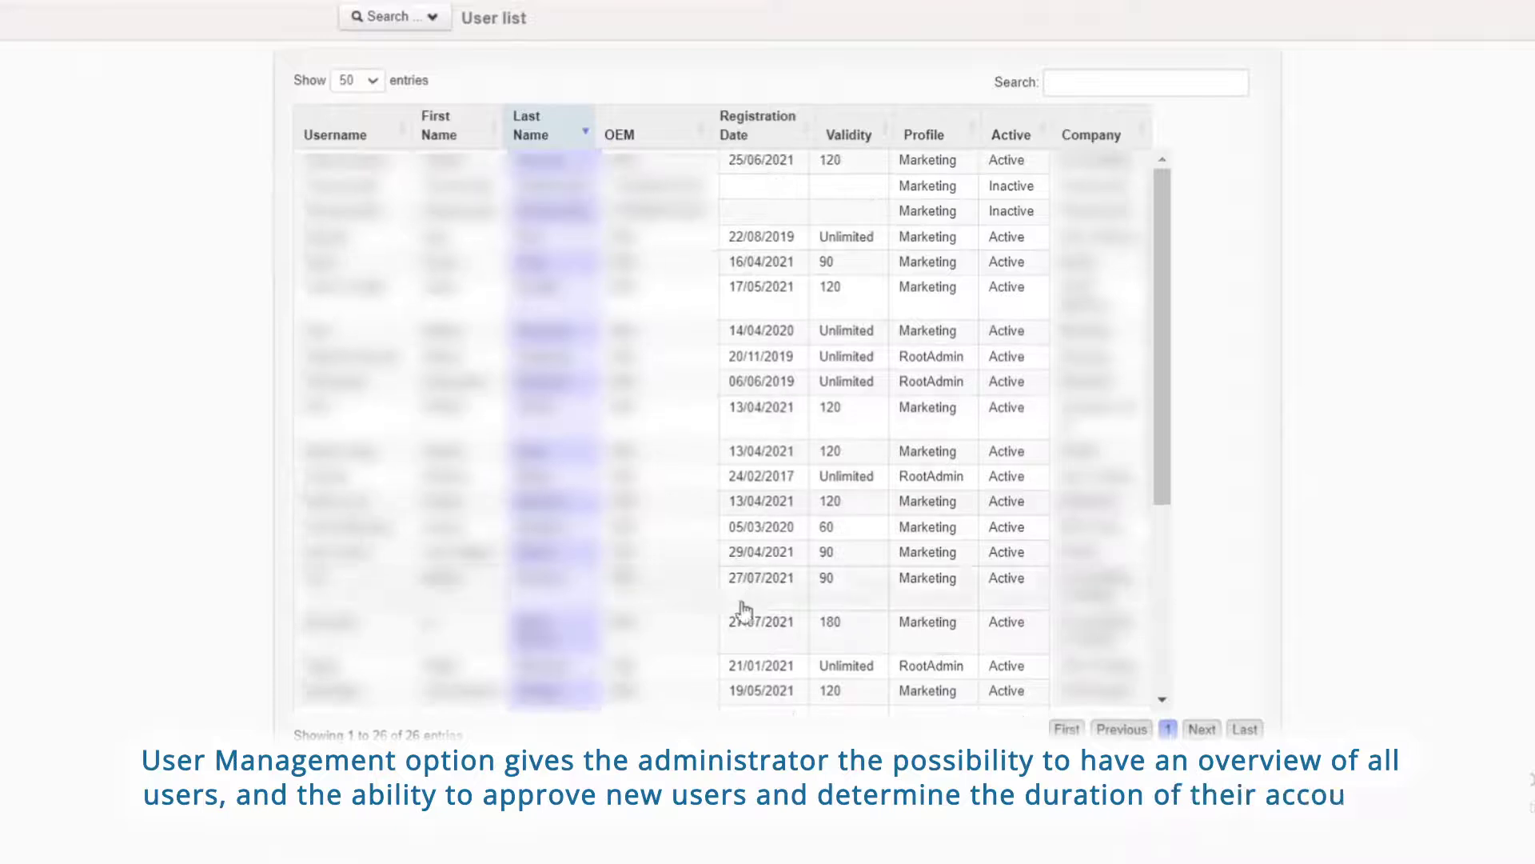